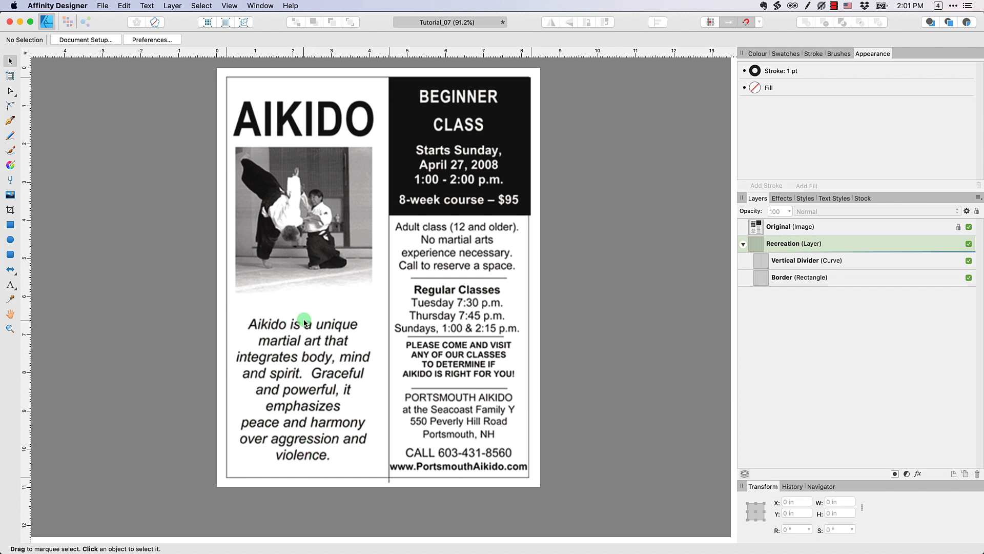
Hide the Original image and lock the Vertical Divider and Border objects
click(968, 227)
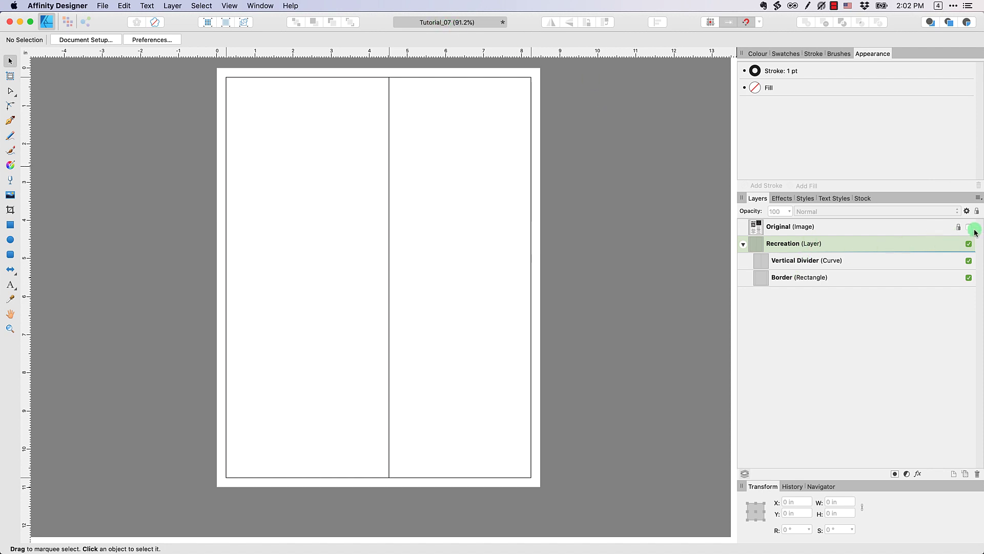
click(854, 262)
shift+click(854, 277)
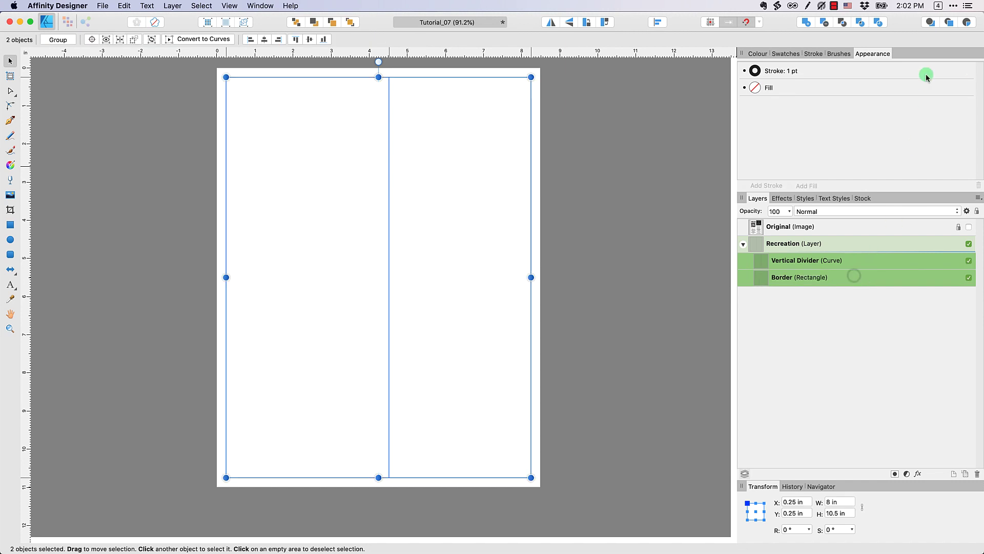
click(976, 211)
click(953, 229)
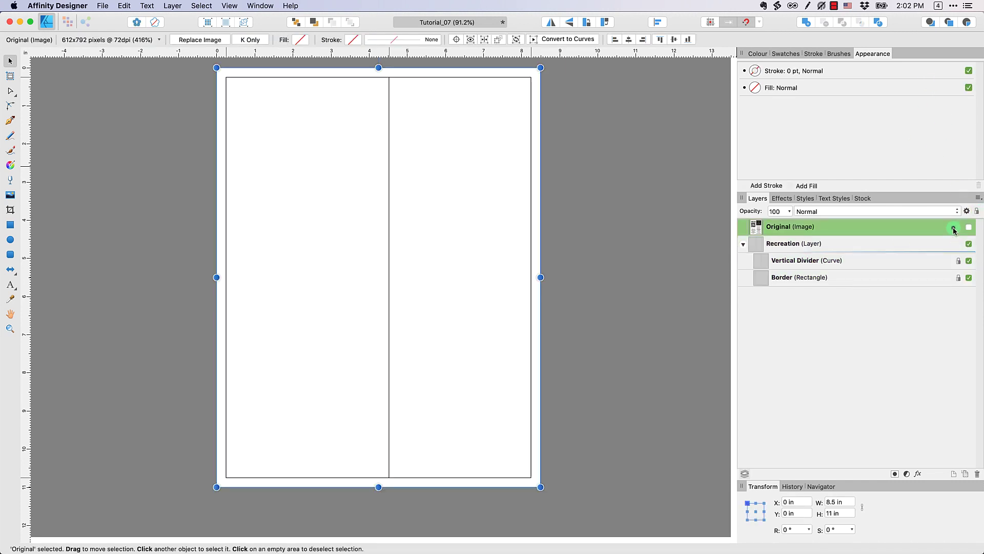
click(954, 228)
click(938, 333)
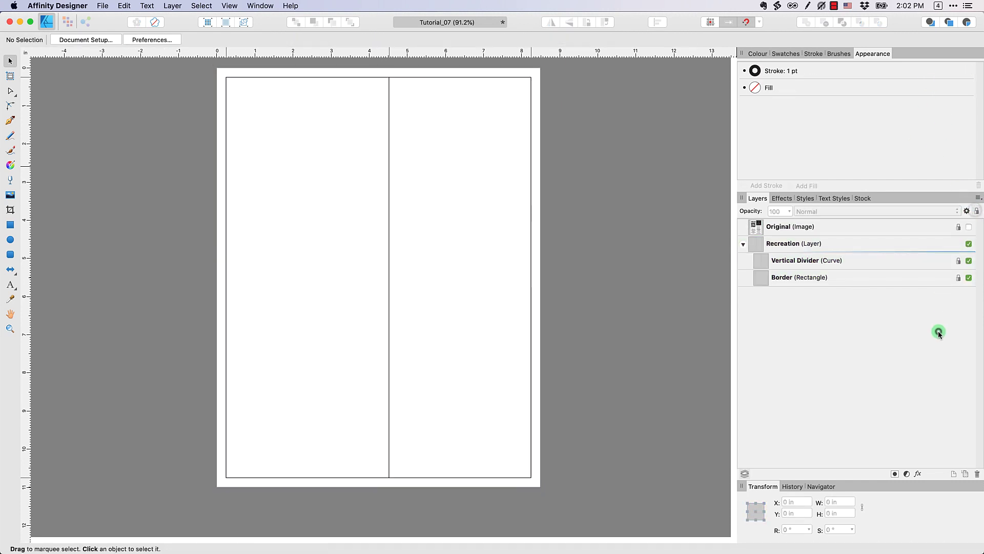
Add a new layer inside the Recreation layer, above the Vertical Divider, and name it Left Column
click(783, 243)
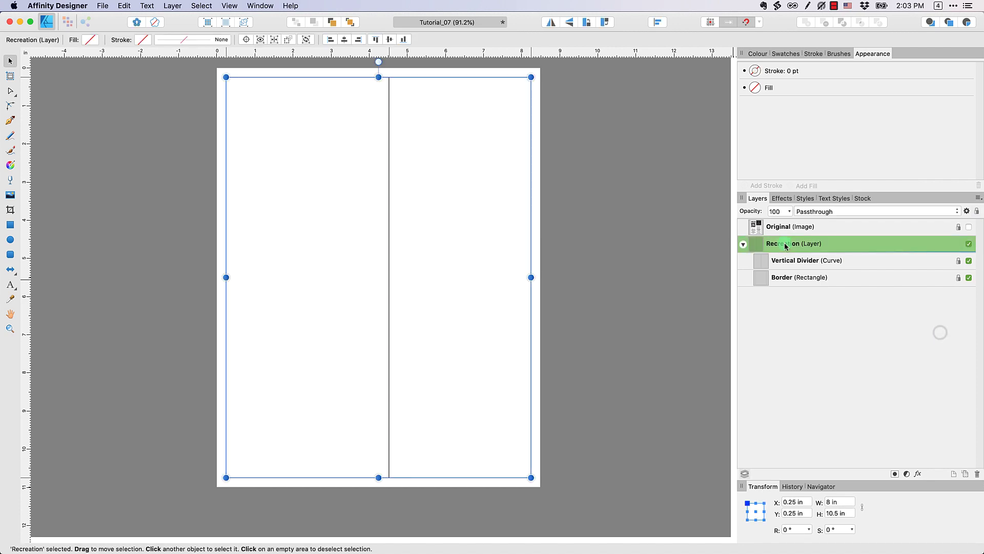
drag(785, 246, 767, 249)
click(661, 244)
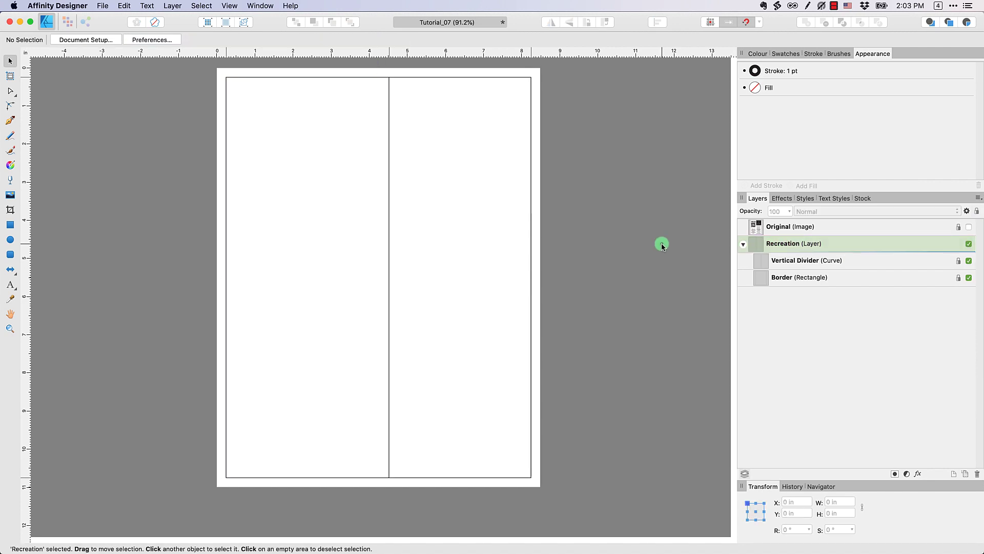
click(953, 474)
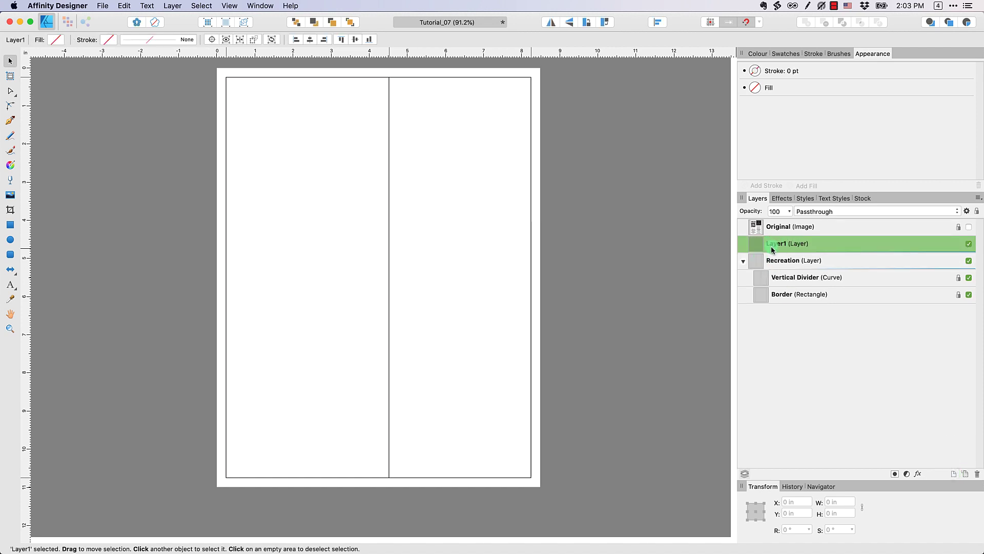
mouse_move(772, 250)
mouse_down()
mouse_move(784, 265)
mouse_move(762, 270)
mouse_move(782, 267)
mouse_up()
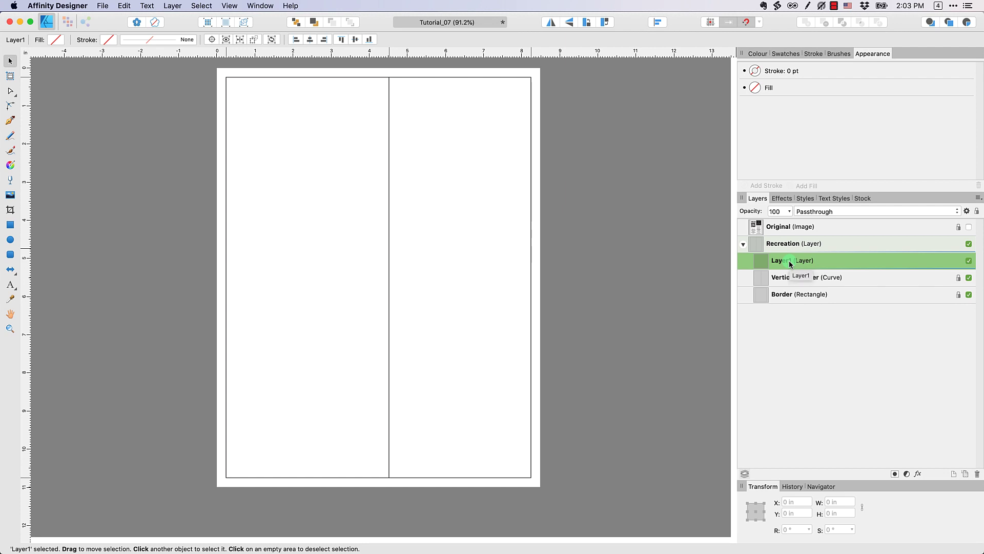
double_click(791, 263)
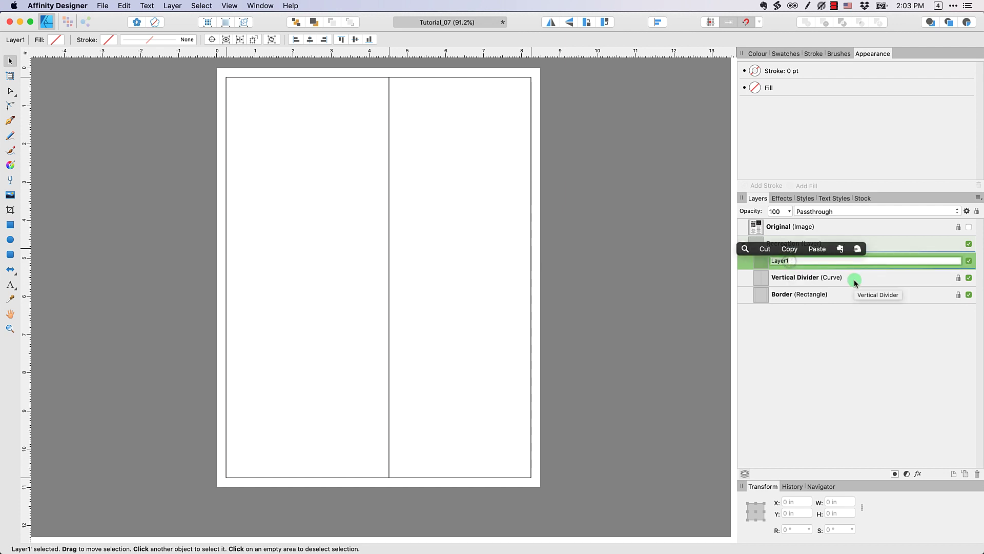
text(Left Colum)
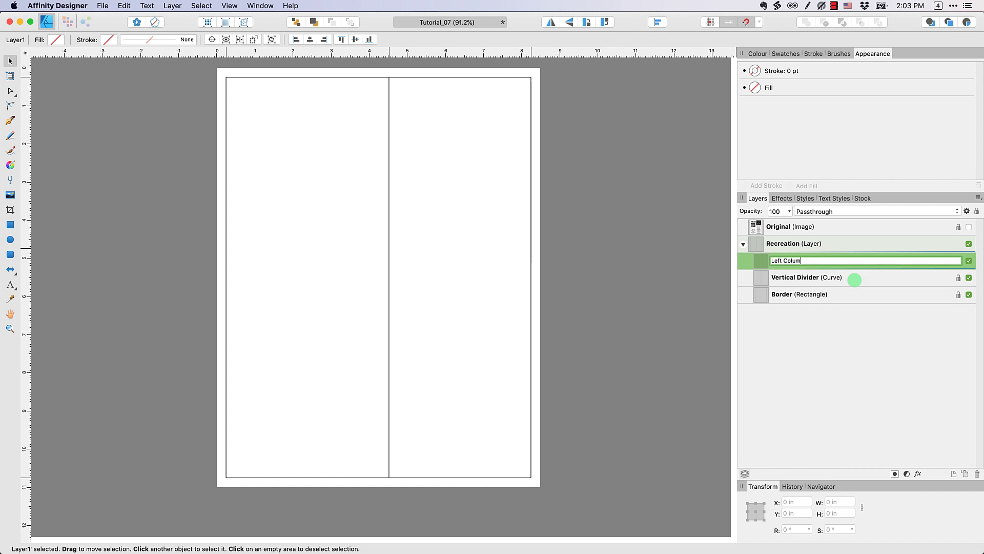
text(n)
key(Return)
click(793, 343)
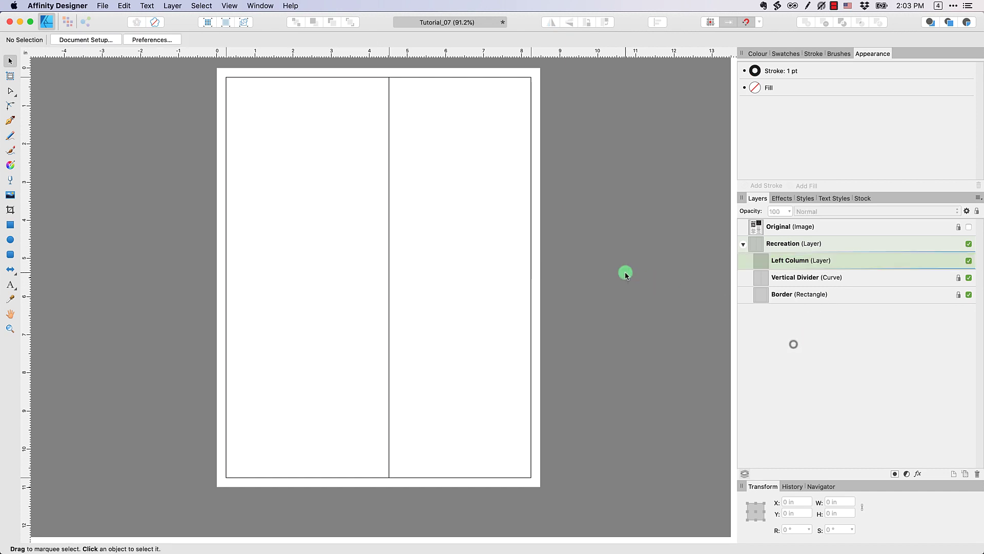
Make Left Column the active layer, show the Original image and turn on the guides
click(811, 262)
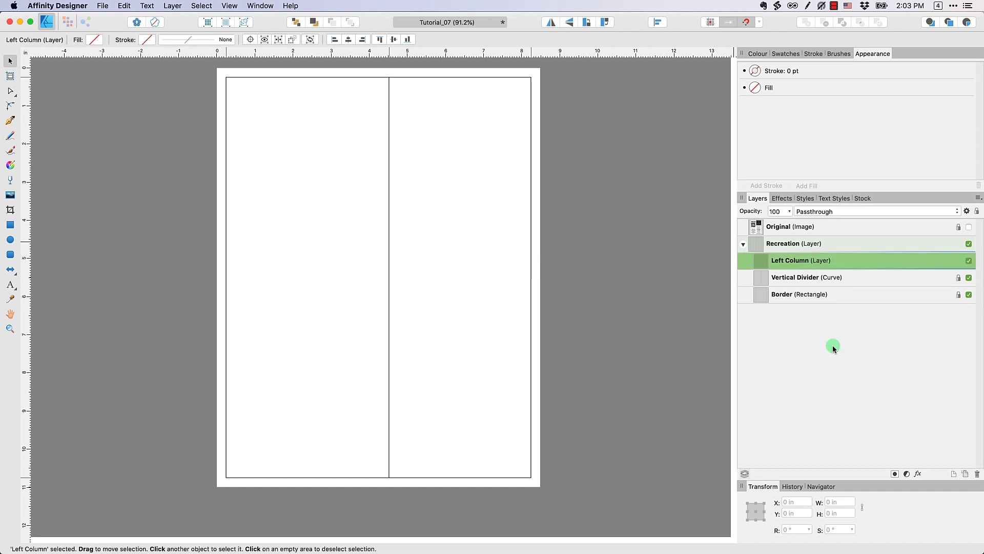
click(803, 262)
click(967, 229)
click(968, 228)
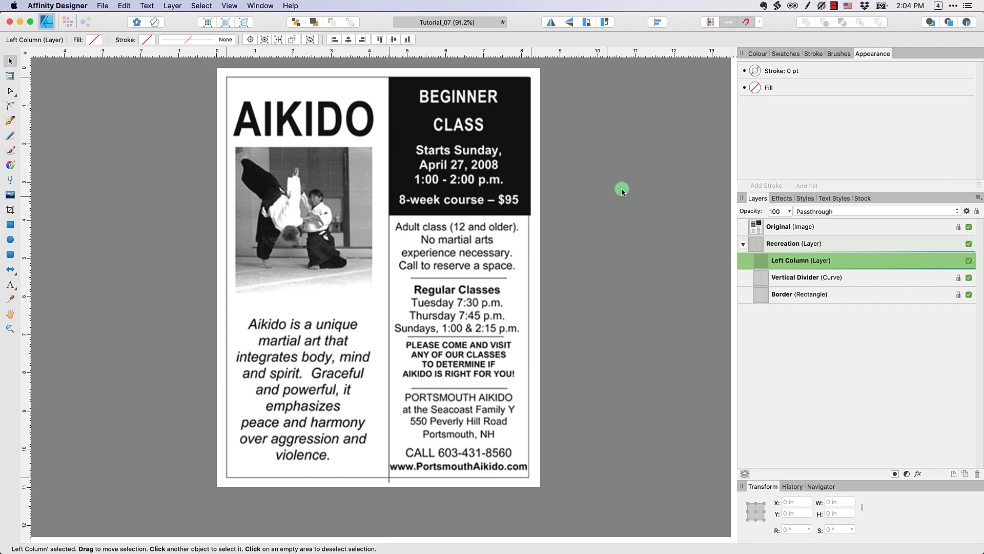
click(229, 6)
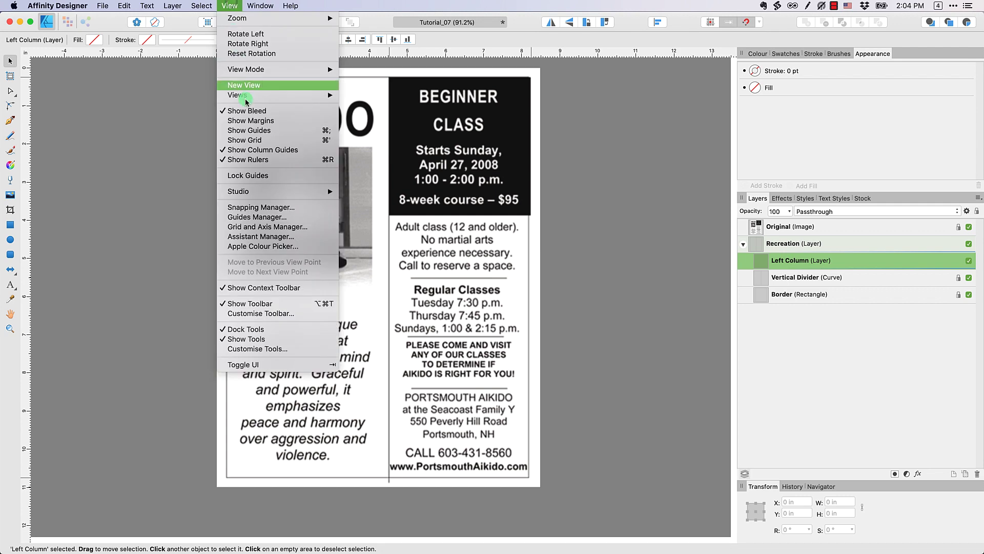
click(254, 131)
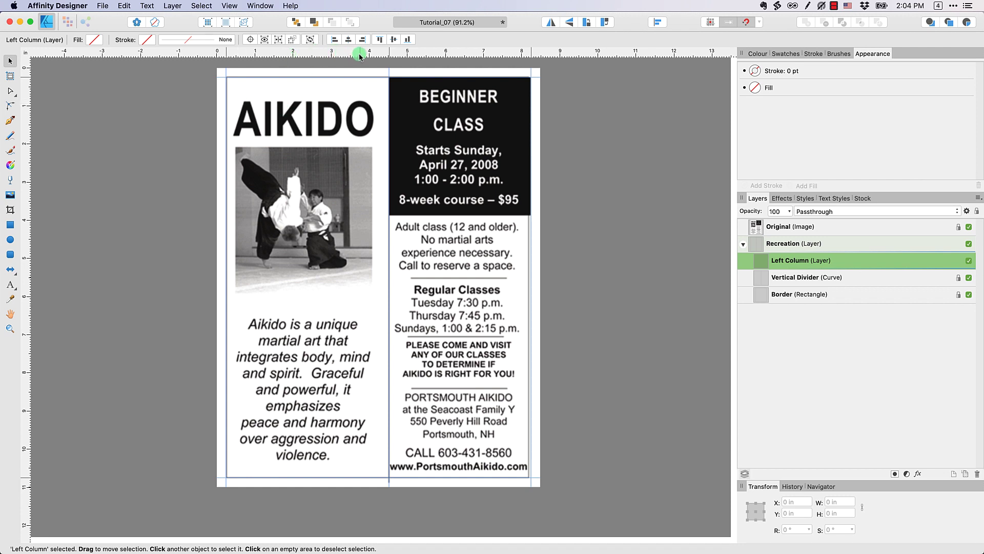
Place horizontal guides at the top and bottom of the AIKIDO heading and a vertical guide at the photo's left edge, about 0.49 in
drag(359, 53, 364, 101)
drag(354, 51, 368, 137)
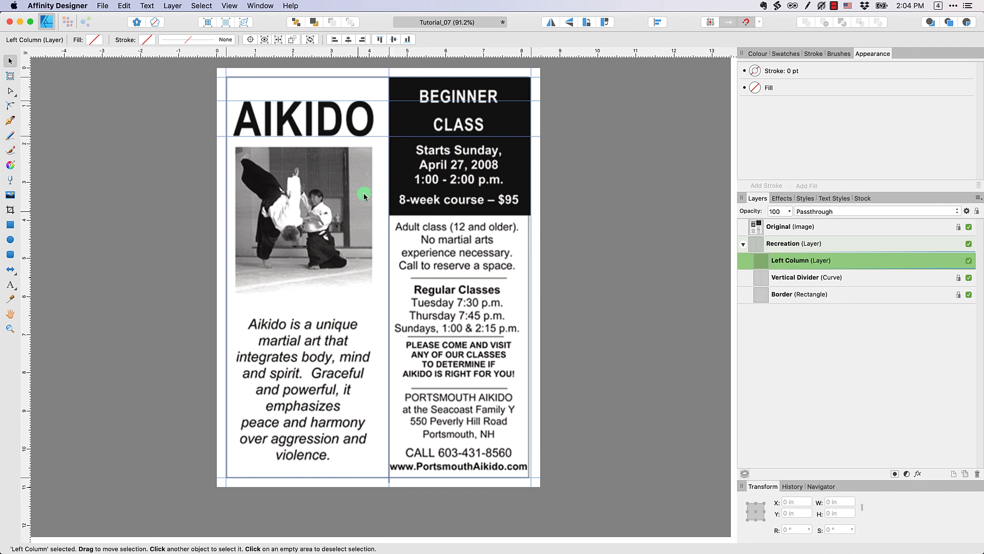
drag(29, 195, 234, 220)
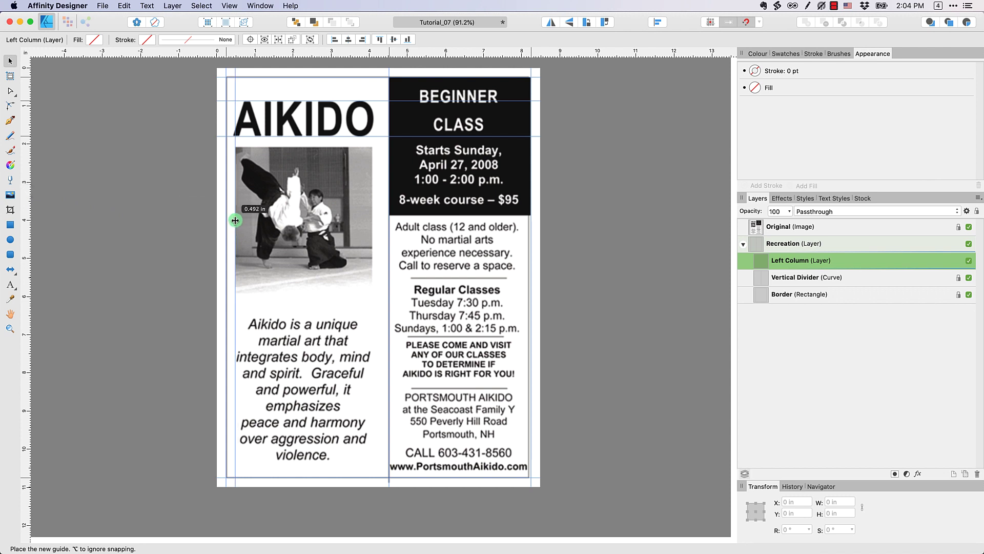
drag(235, 221, 236, 221)
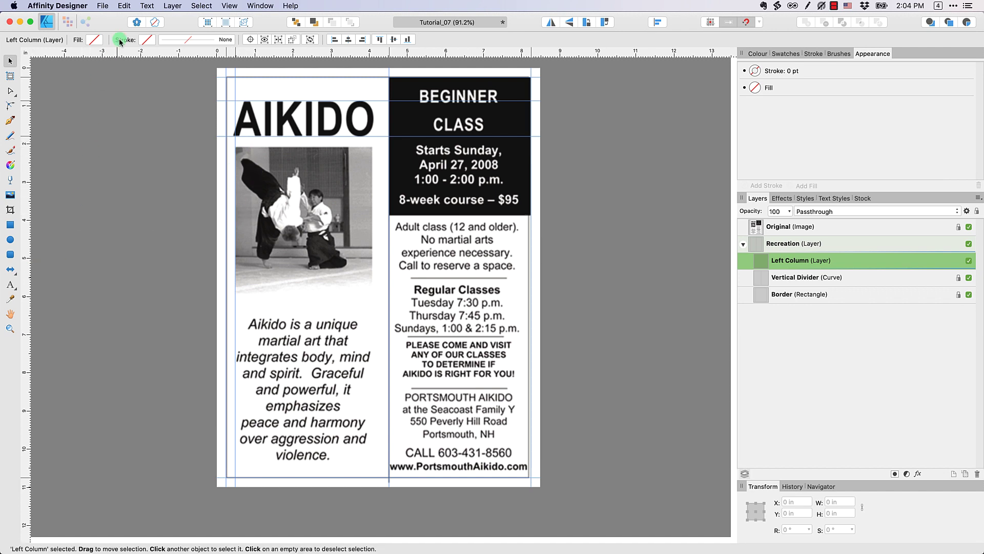
Place horizontal guides at the photo's top and bottom edges and at the baselines of the left paragraph's first and last lines
drag(121, 50, 167, 293)
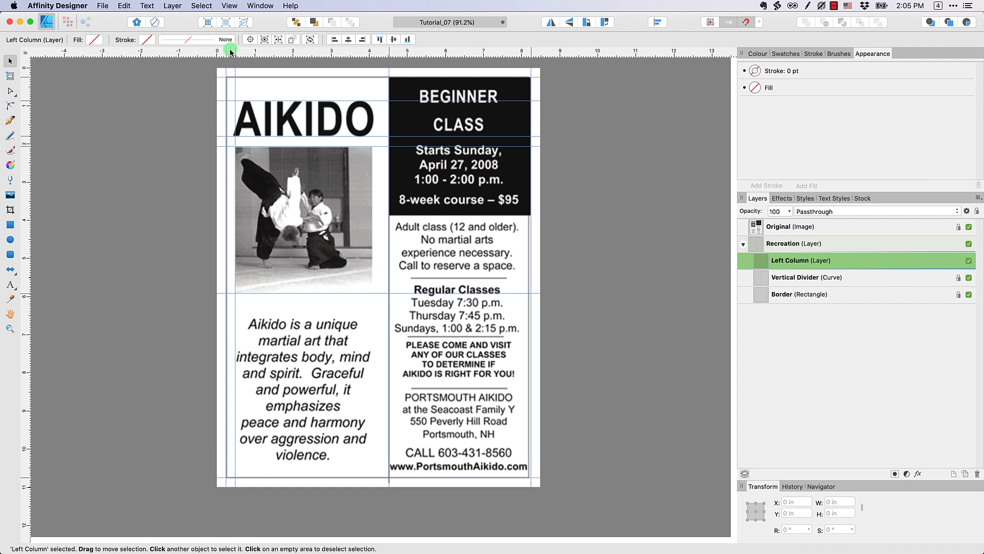
drag(230, 52, 210, 328)
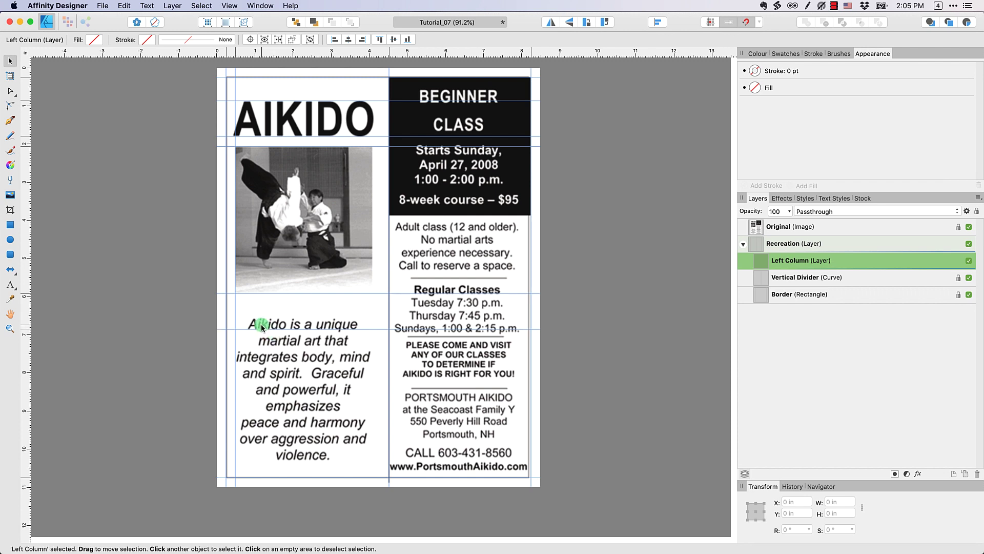
drag(205, 48, 234, 460)
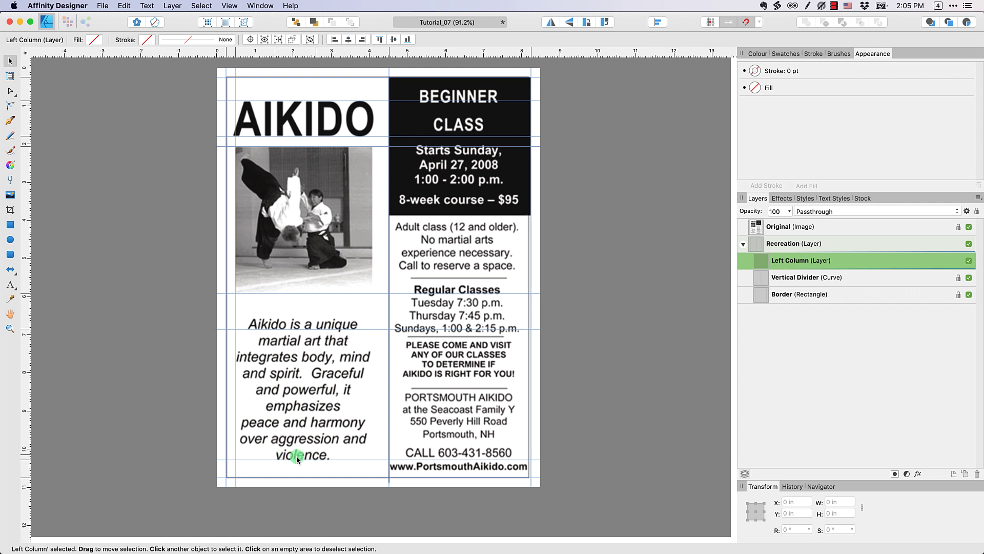
Hide the Original image and add the art text "Aikido" between the heading guides in the left column
click(968, 226)
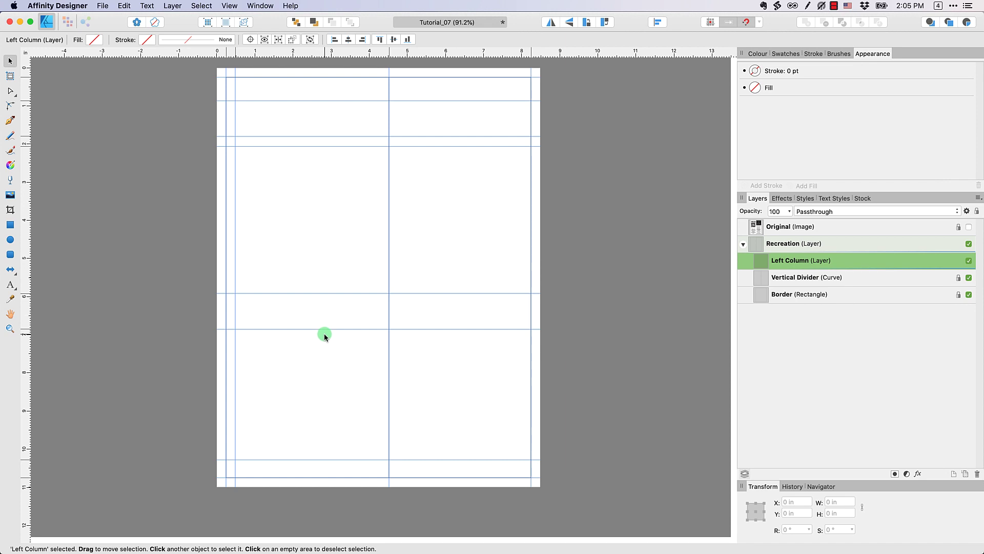
click(968, 228)
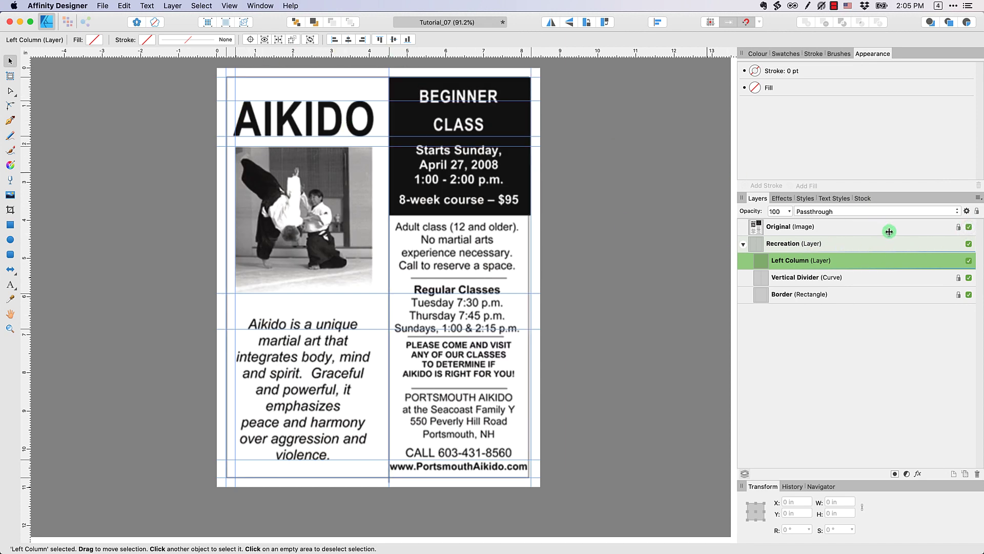
click(969, 227)
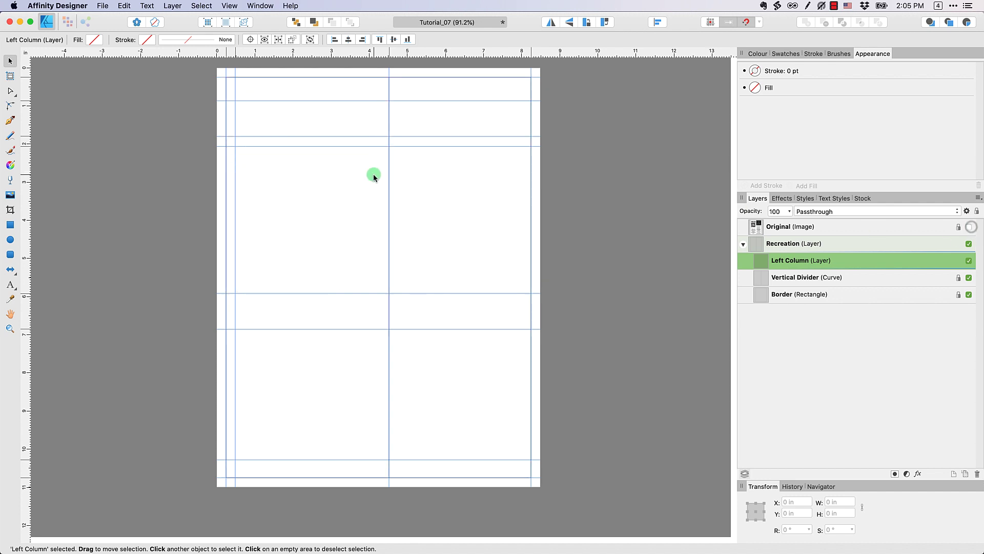
click(11, 285)
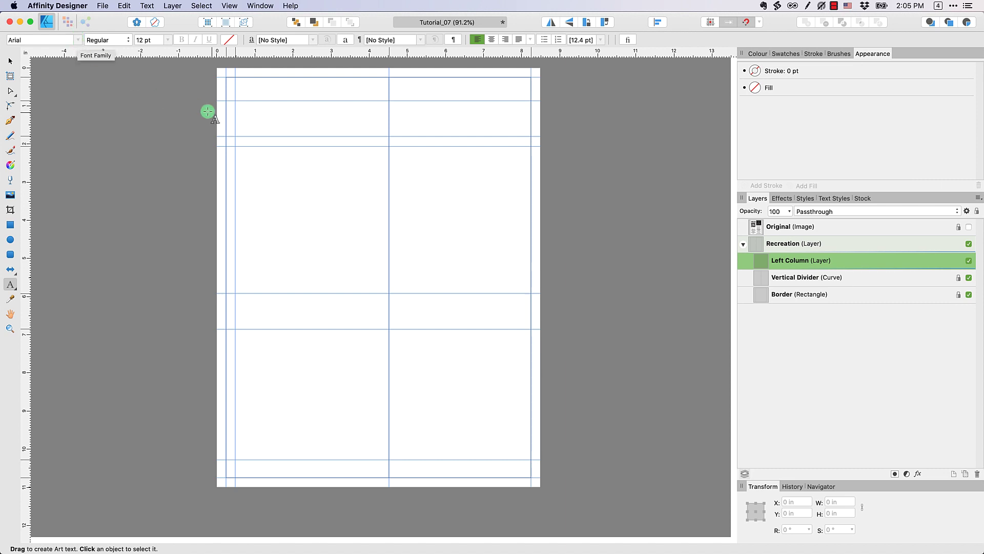
drag(249, 115, 324, 134)
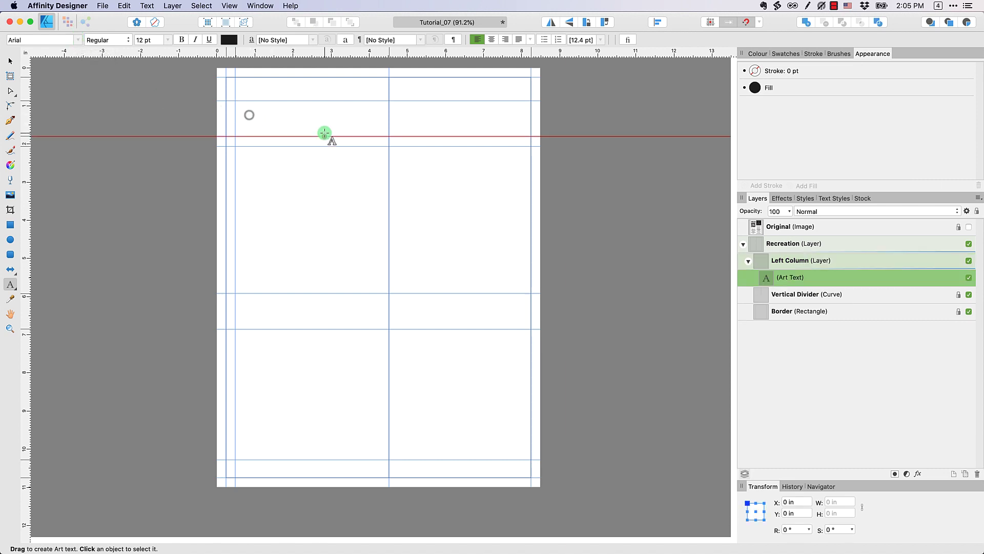
text(Aikido)
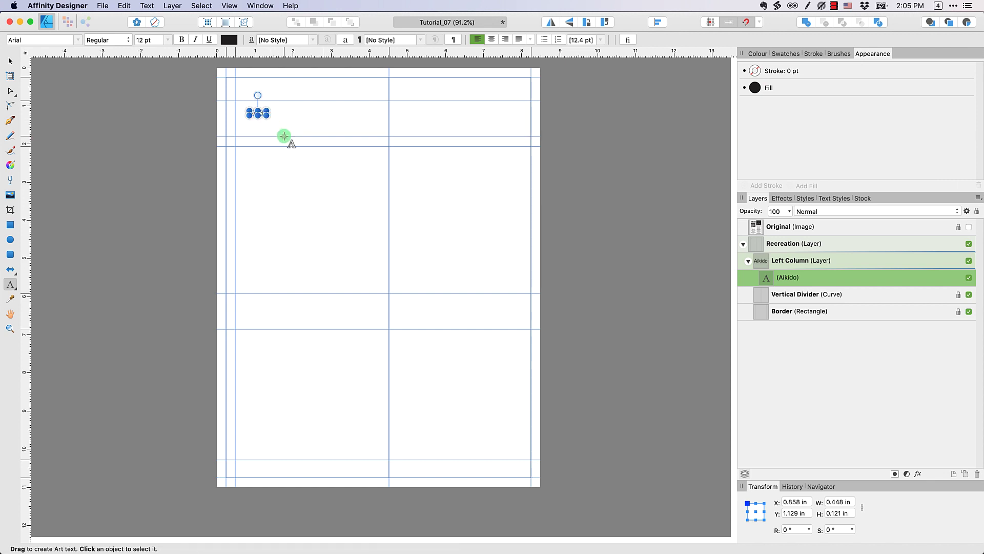
click(256, 113)
click(166, 41)
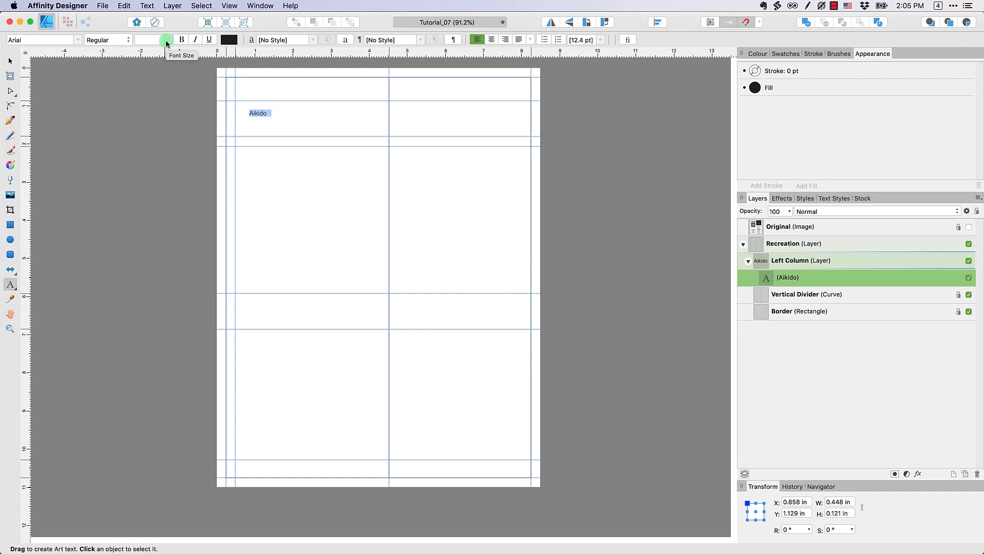
click(259, 129)
click(10, 60)
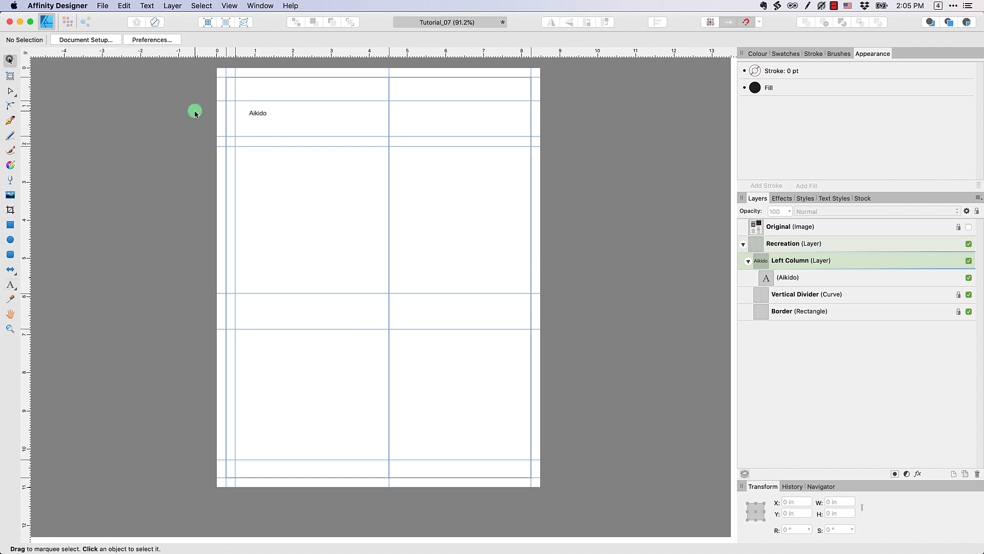
Set the Aikido text's font size to 64 pt and show the Original image for comparison
click(258, 115)
key(super+equal)
key(super+equal)
key(super+equal)
key(super+equal)
key(super+equal)
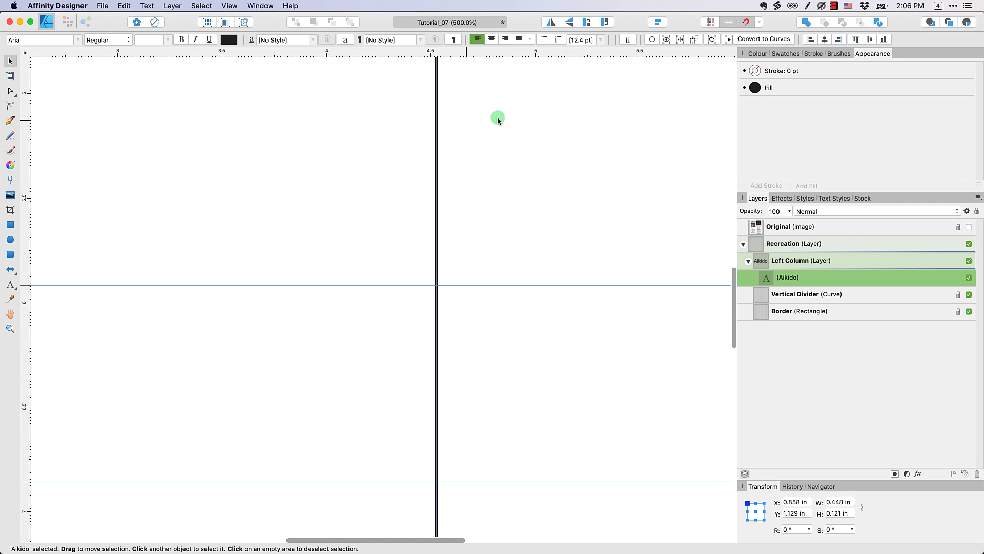
key(super+minus)
key(super+minus)
key(super+minus)
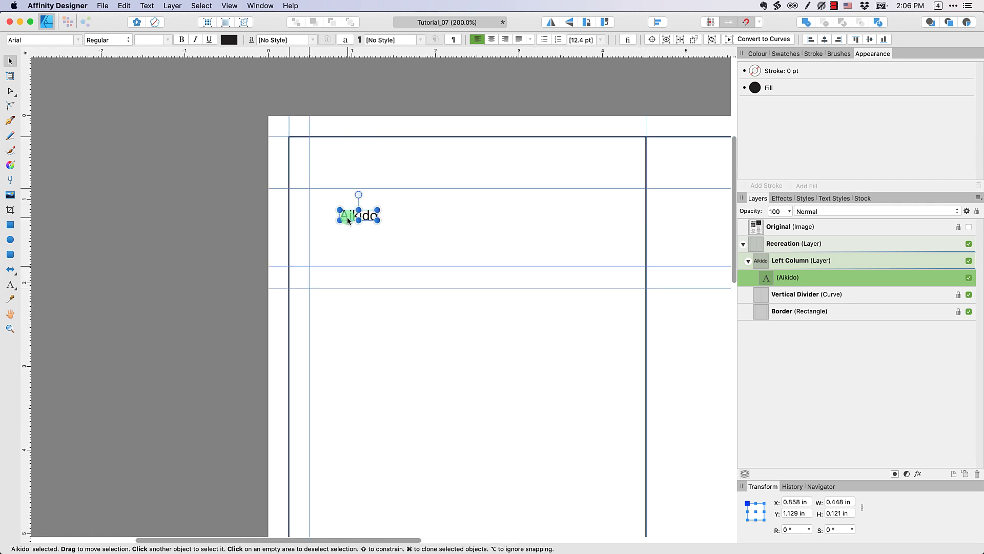
double_click(347, 220)
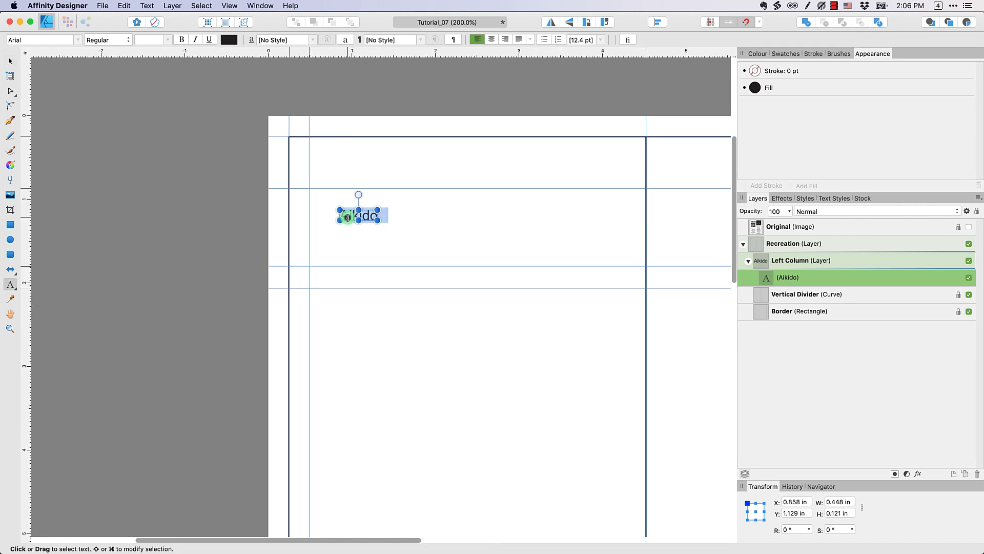
click(173, 40)
click(151, 256)
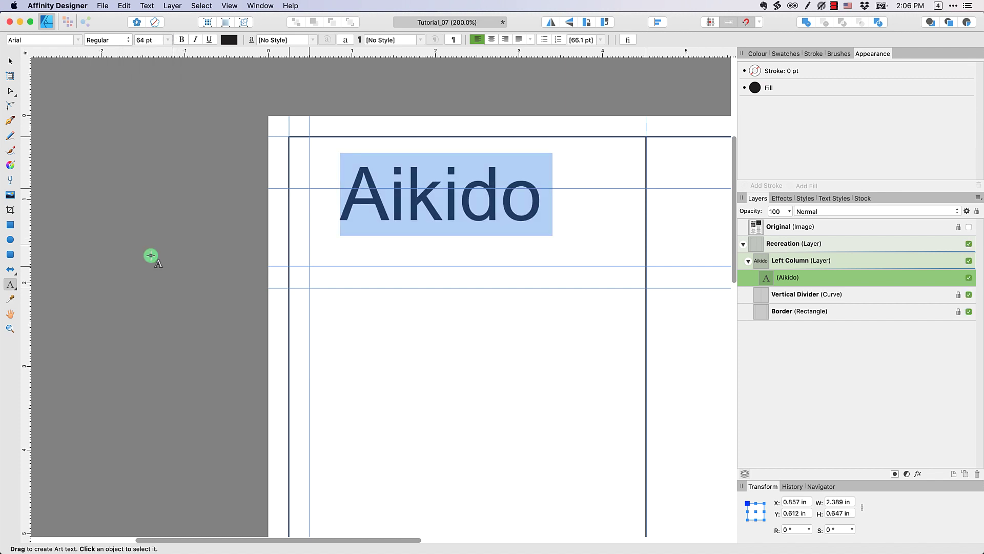
click(11, 61)
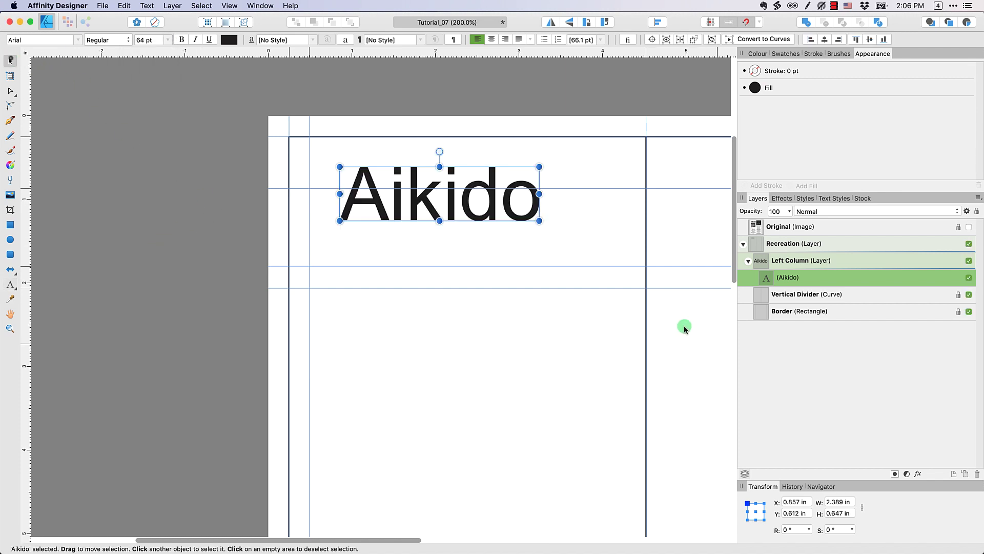
click(968, 227)
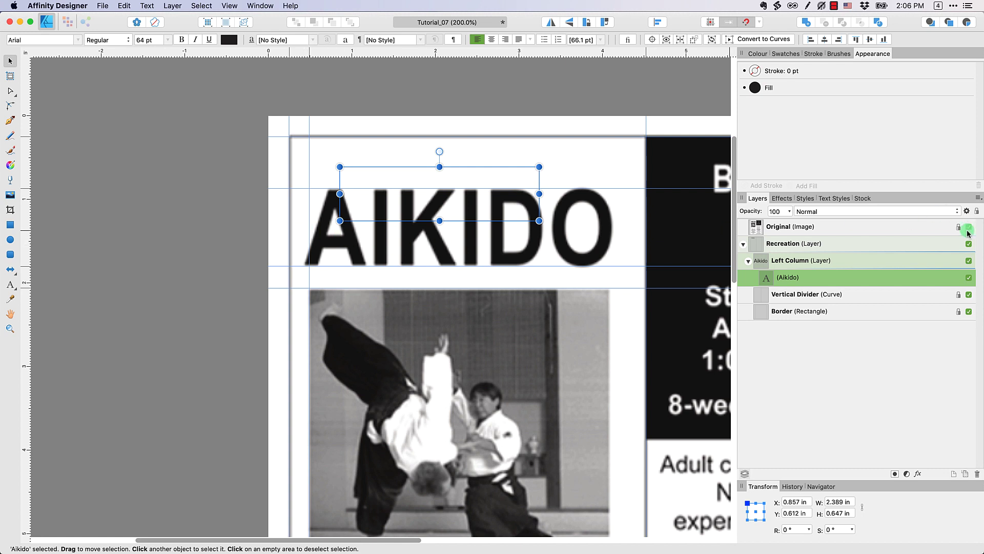
Hide the Original image and change the heading text to uppercase "AIKIDO"
click(968, 228)
double_click(472, 198)
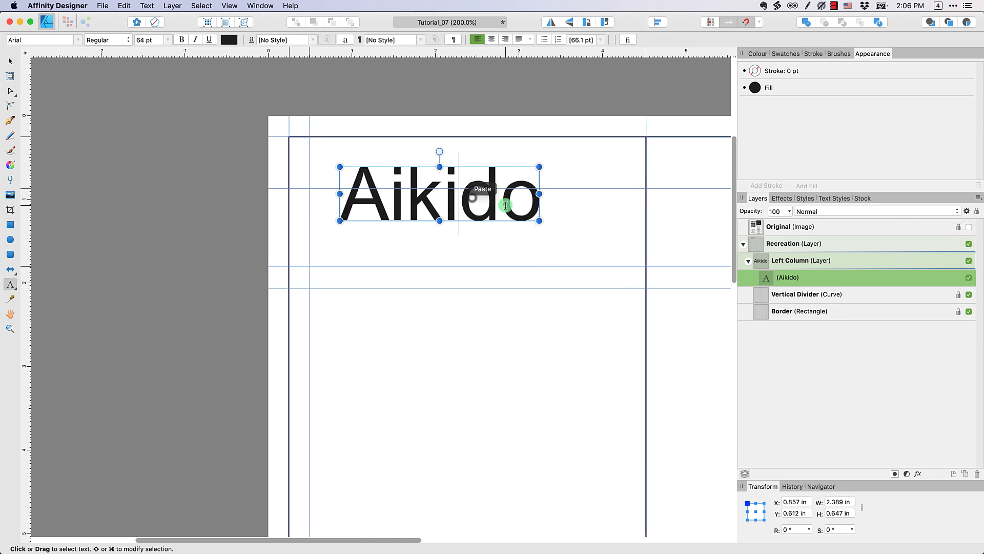
click(505, 206)
key(Right)
key(BackSpace)
key(BackSpace)
key(BackSpace)
key(BackSpace)
key(BackSpace)
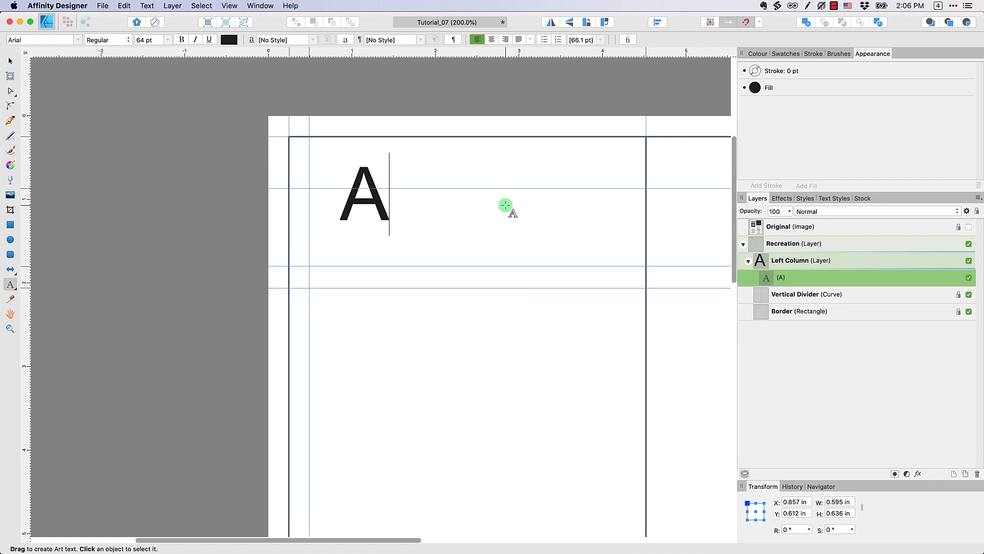
text(IKIDO)
key(Escape)
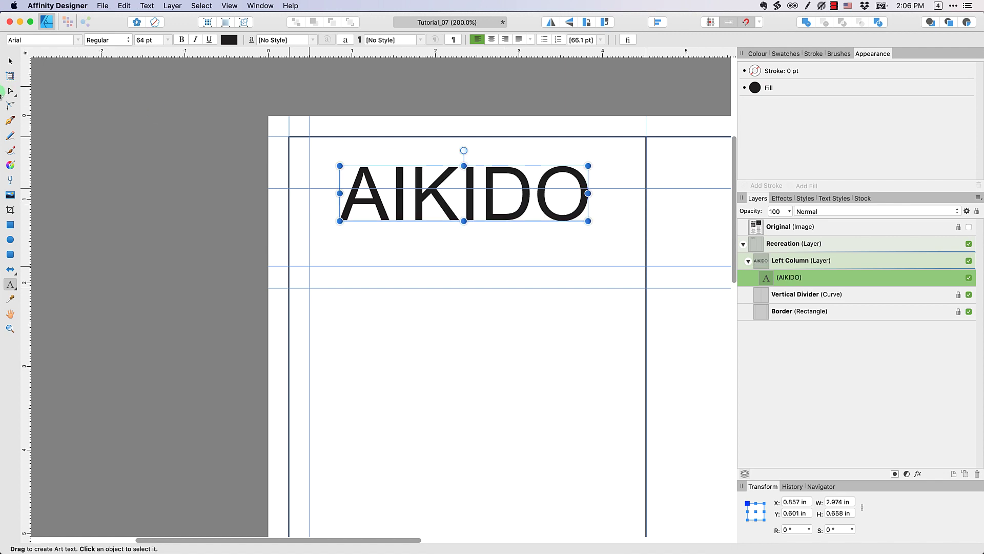
Move the AIKIDO heading to the corner of the photo's left guide and the upper heading guide, and set its font size to 72 pt
click(11, 61)
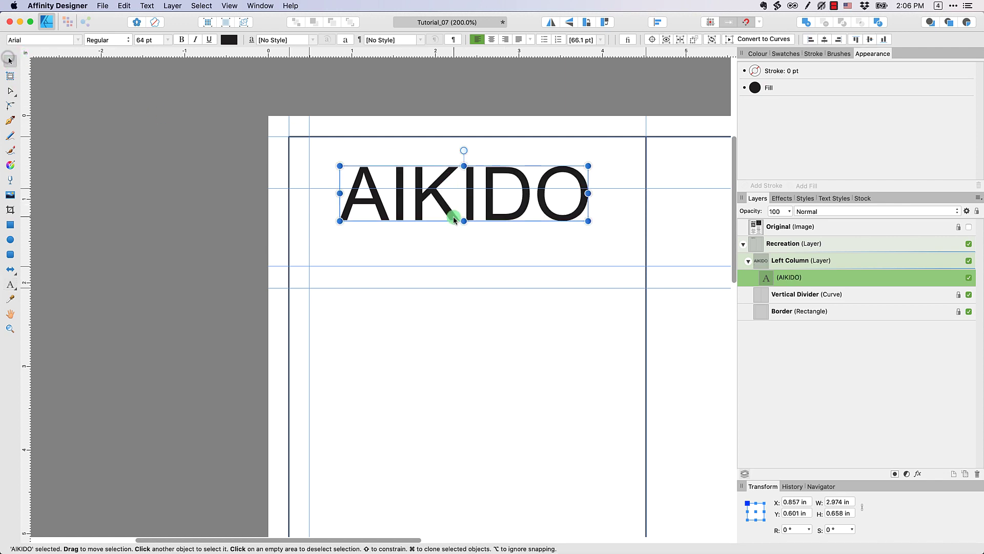
drag(449, 201, 421, 227)
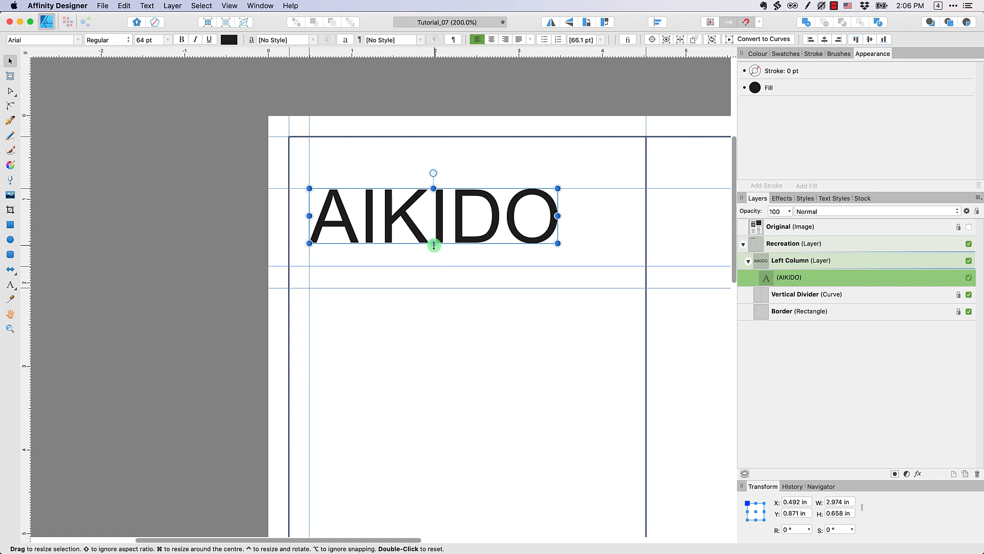
click(169, 40)
click(150, 267)
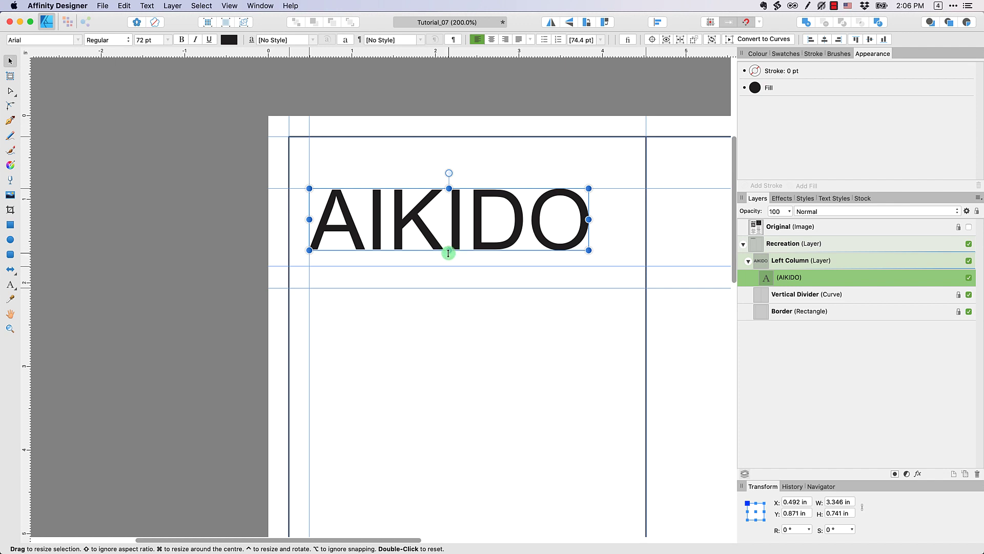
Try scaling the AIKIDO heading to fill the height between its guides, about 4.2 in wide, aligned to the photo's left guide
mouse_move(449, 253)
mouse_down()
mouse_move(454, 534)
mouse_move(449, 382)
mouse_move(451, 432)
mouse_move(462, 222)
mouse_move(461, 251)
mouse_up()
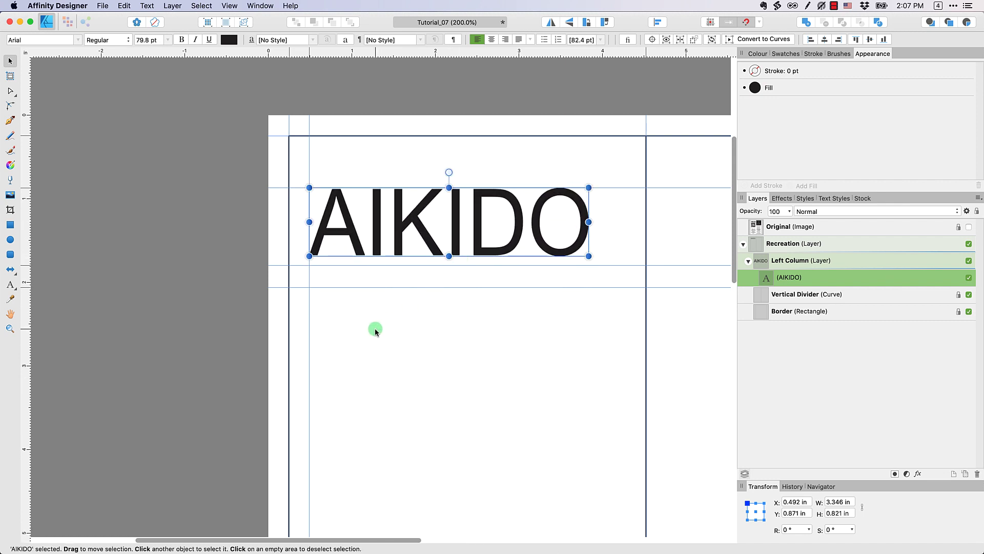
key(super+z)
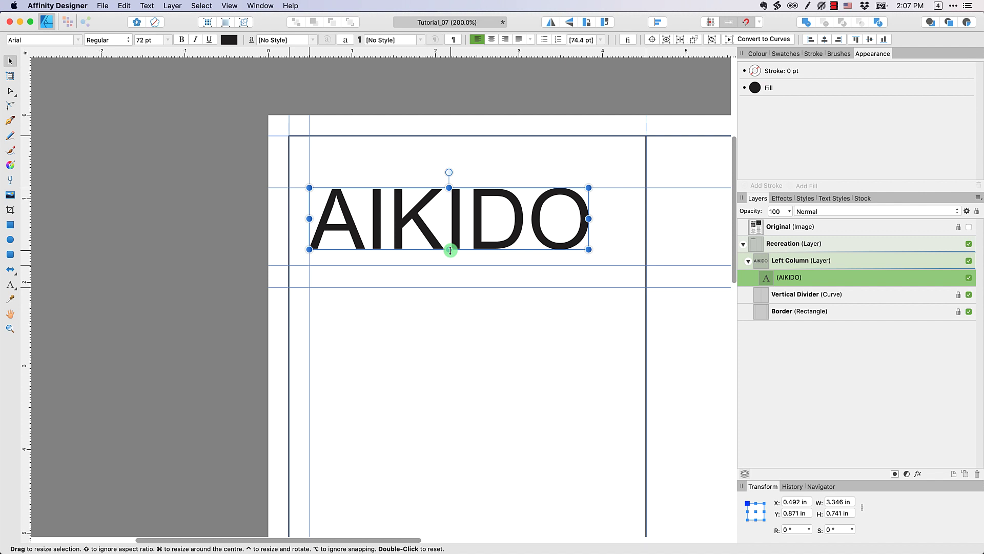
drag(449, 251, 453, 265)
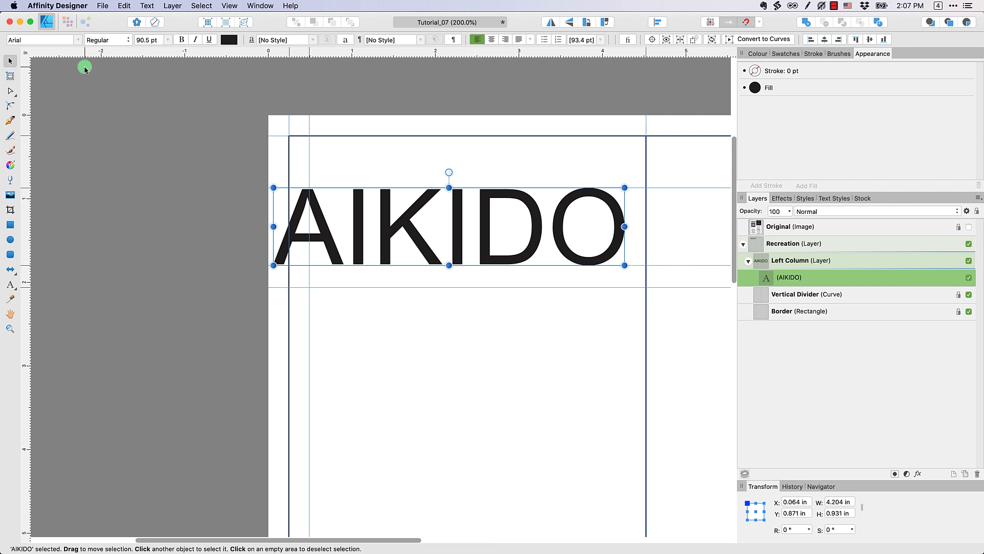
click(10, 61)
drag(324, 214, 359, 212)
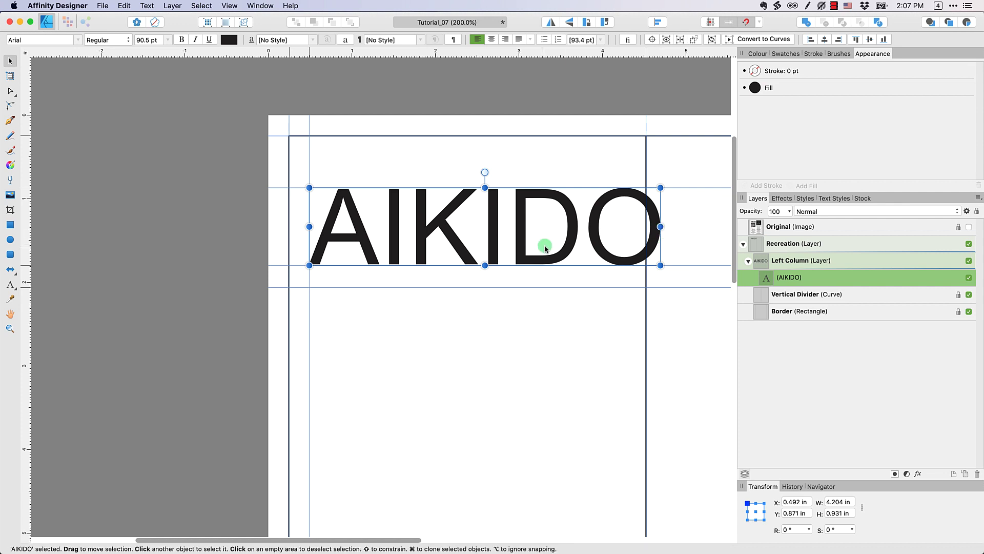
Resize the AIKIDO heading to about 3.72 in wide by 0.86 in high, keeping it on the left and upper guides
drag(486, 264, 462, 236)
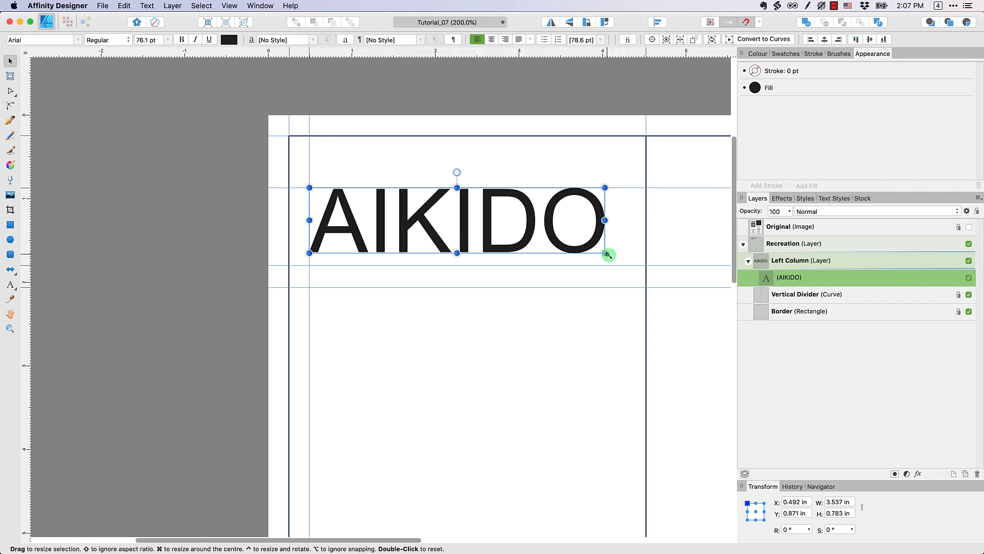
drag(608, 255, 610, 256)
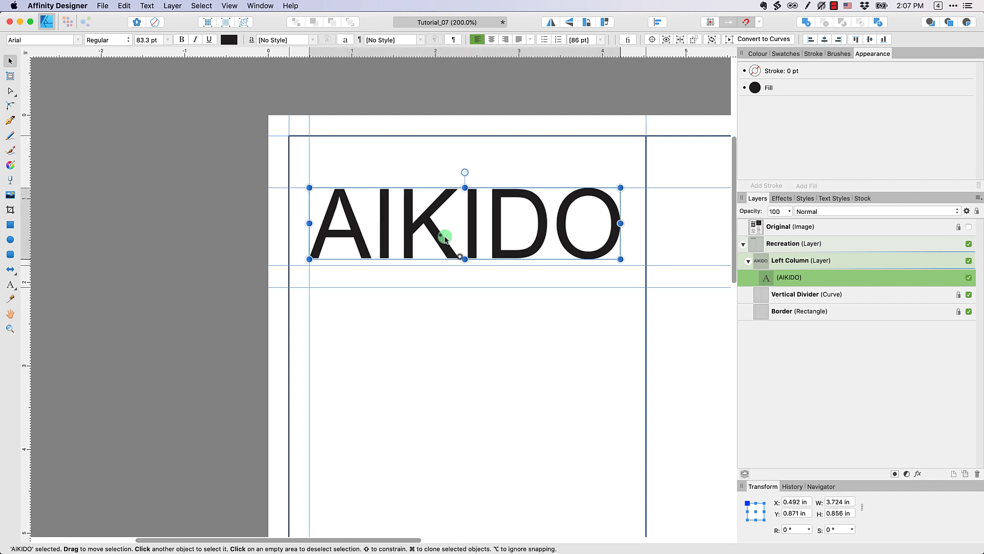
click(509, 323)
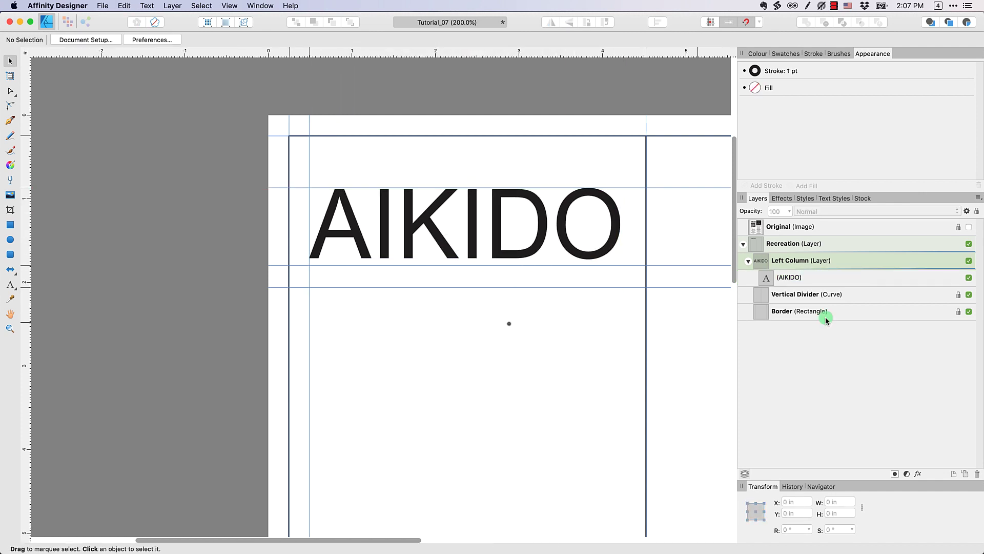
Compare the AIKIDO heading with the source flyer by switching the Original image's visibility on and off
click(968, 229)
click(968, 227)
click(968, 227)
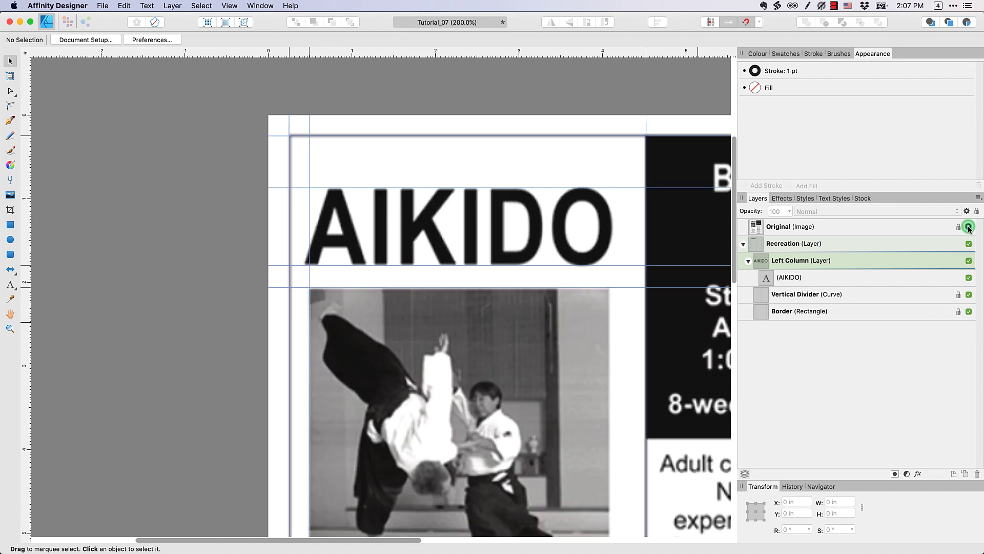
click(968, 227)
click(968, 227)
click(967, 227)
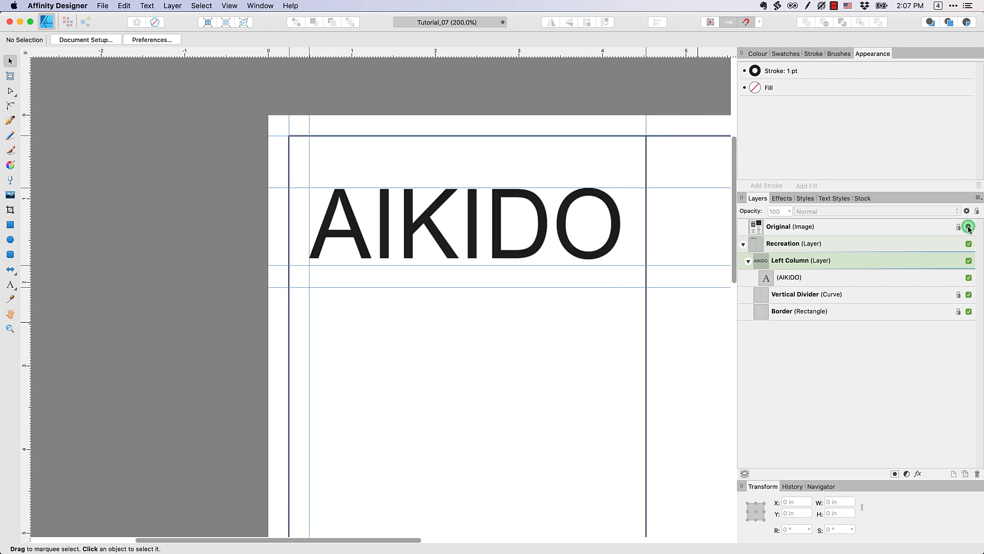
Make the AIKIDO heading bold and lower it so its base sits on the lower heading guide
click(437, 239)
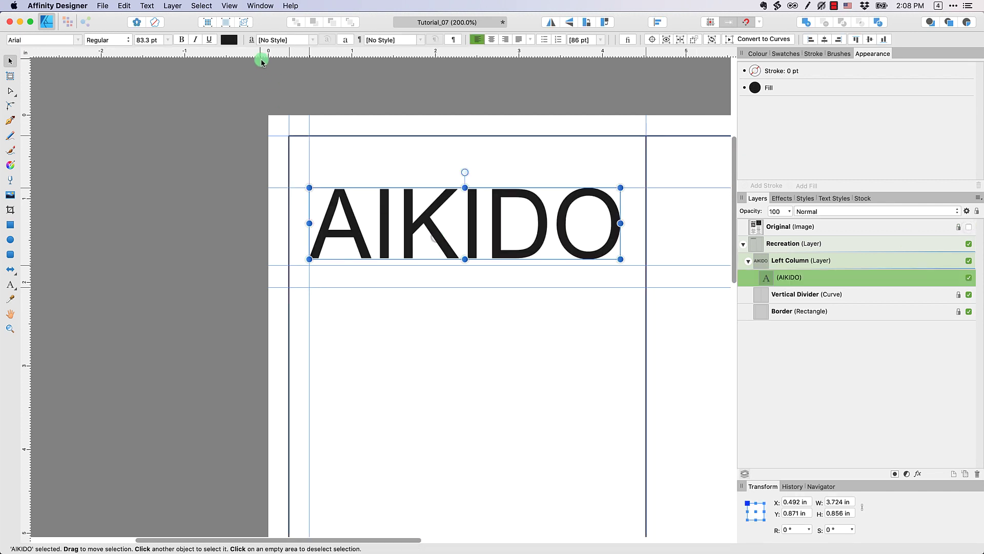
click(180, 40)
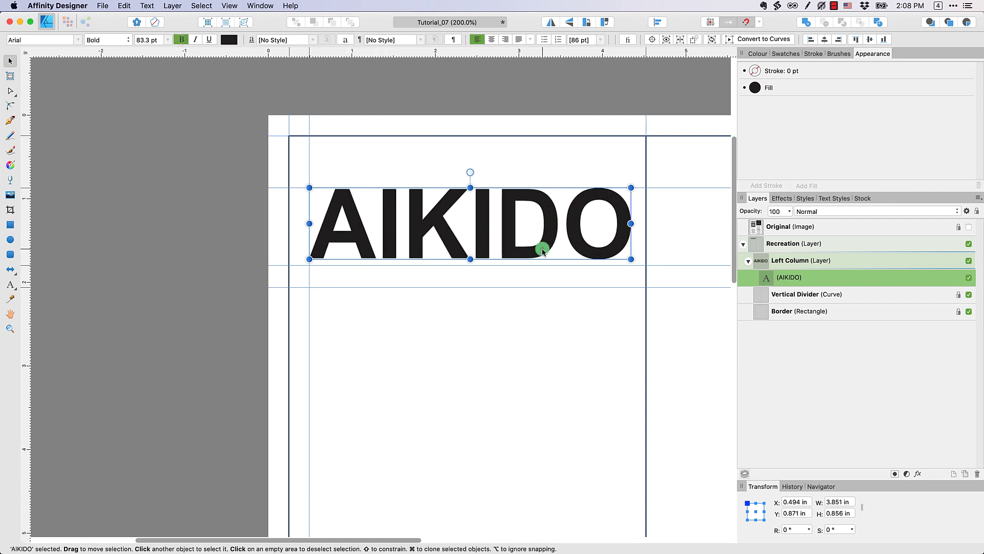
drag(543, 251, 543, 258)
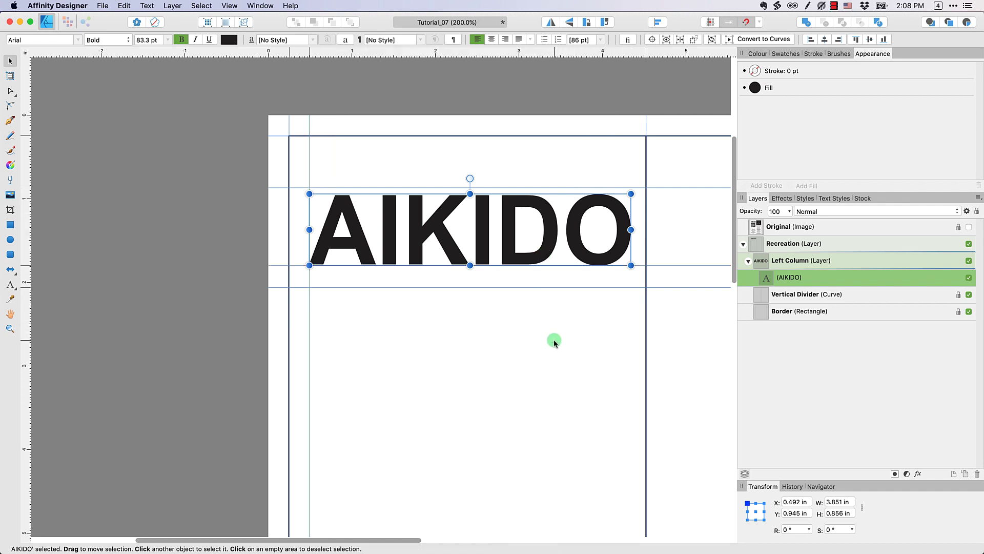
click(548, 346)
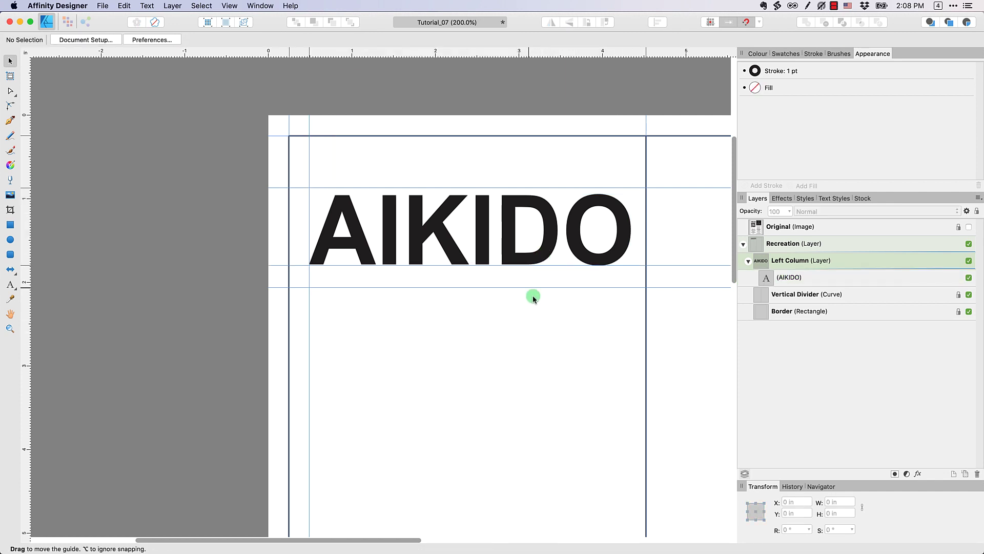
click(505, 238)
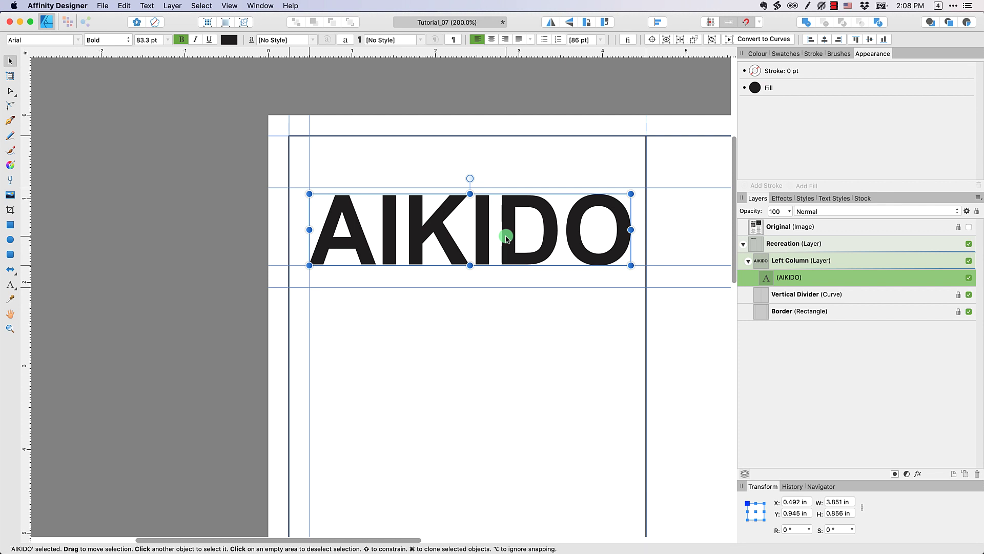
click(818, 364)
Show the Original image and lock the AIKIDO text inside the Left Column layer
click(968, 226)
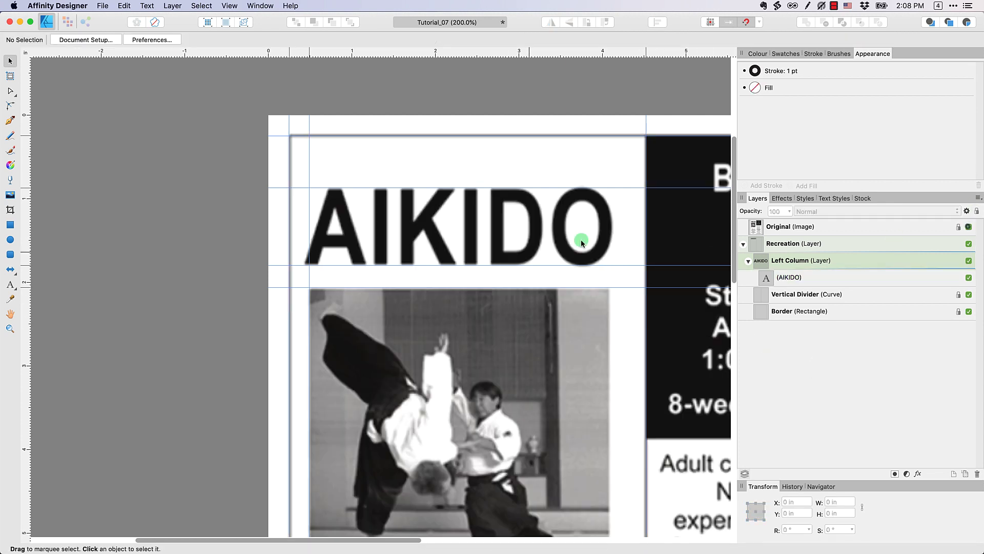
scroll(442, 285, down, 5)
scroll(443, 284, down, 2)
scroll(439, 261, down, 5)
scroll(440, 262, right, 4)
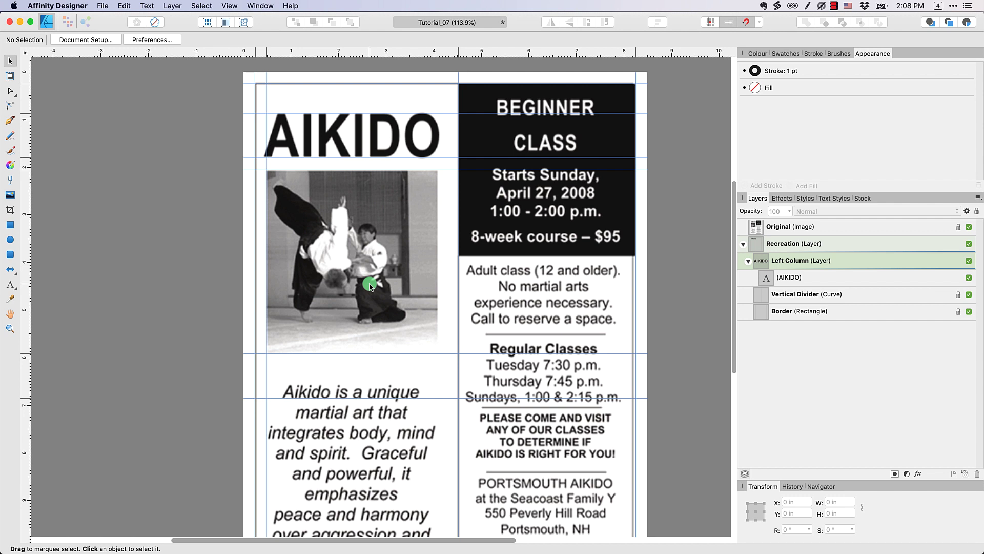
click(811, 246)
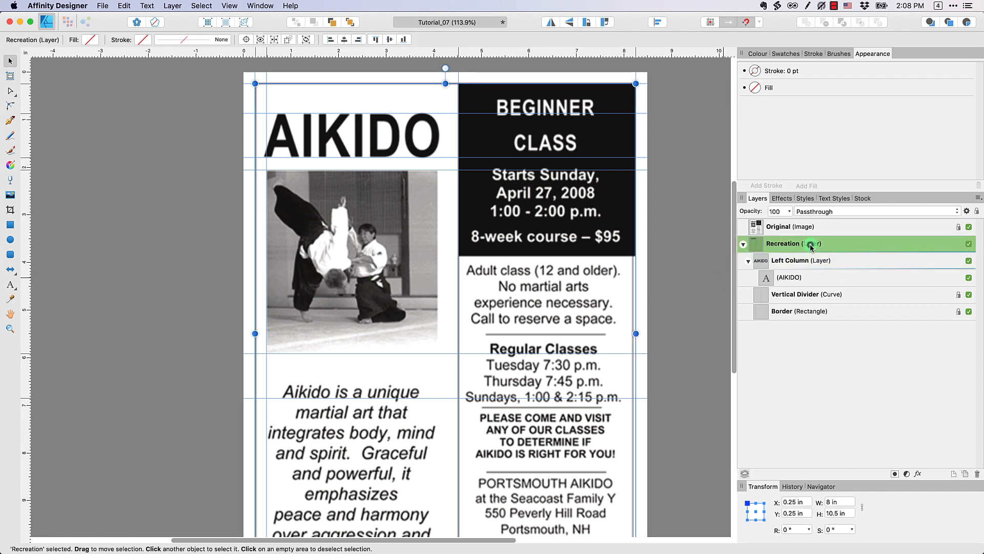
click(795, 260)
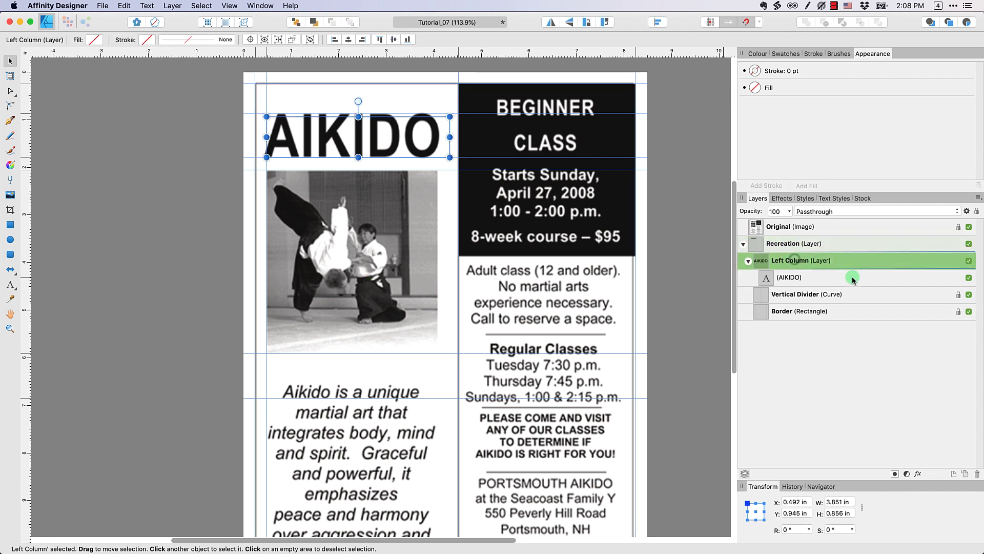
click(826, 277)
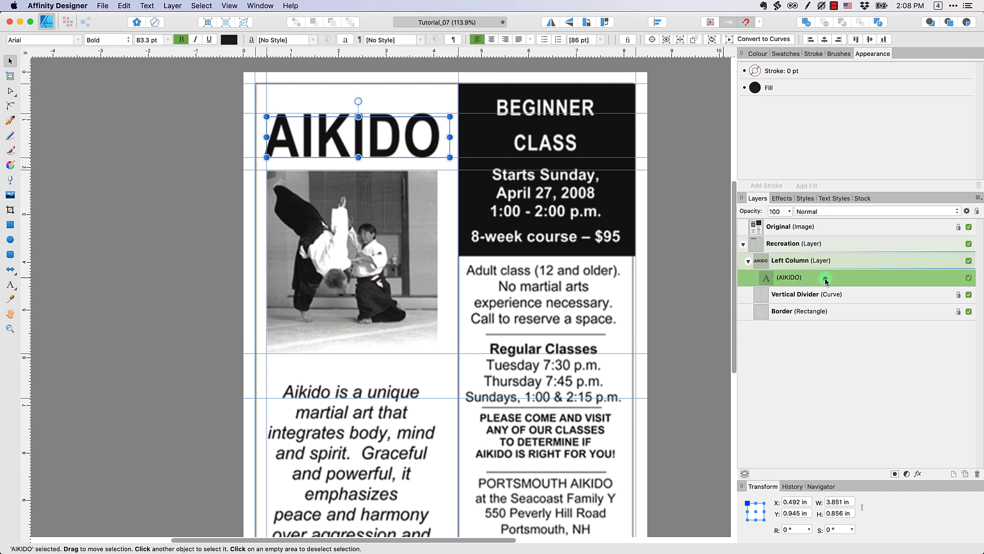
click(975, 212)
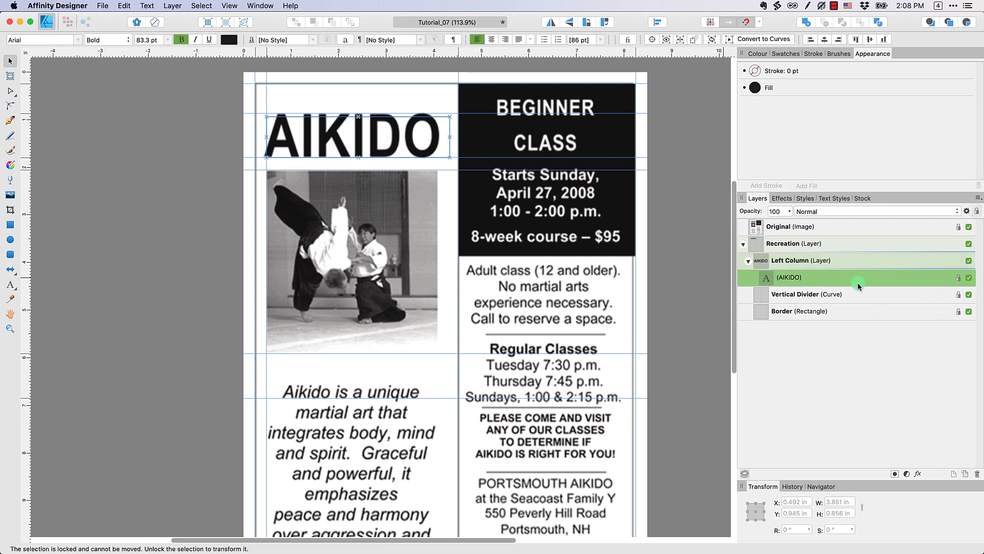
Hide the Original image and add a new layer nested inside Left Column, above the AIKIDO text
click(839, 258)
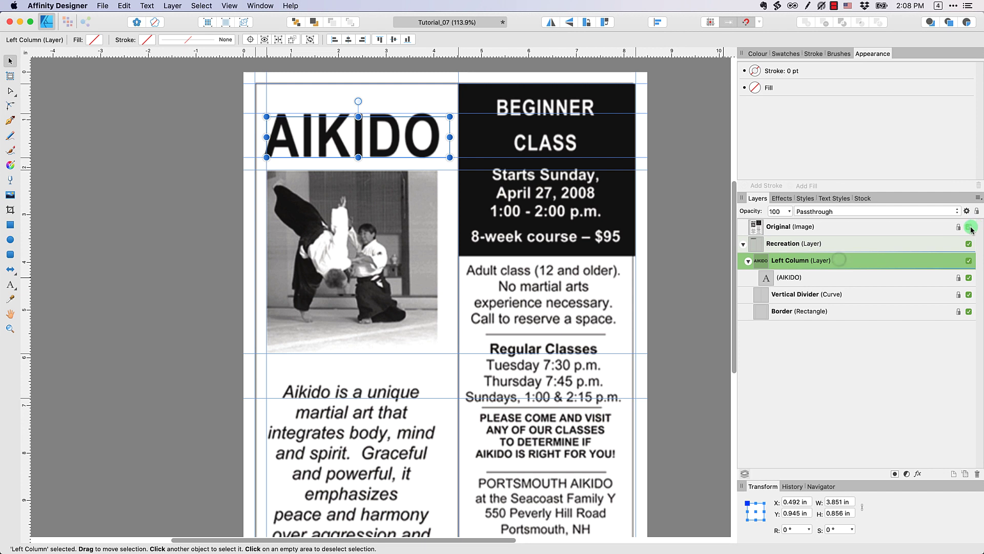
click(969, 227)
click(881, 278)
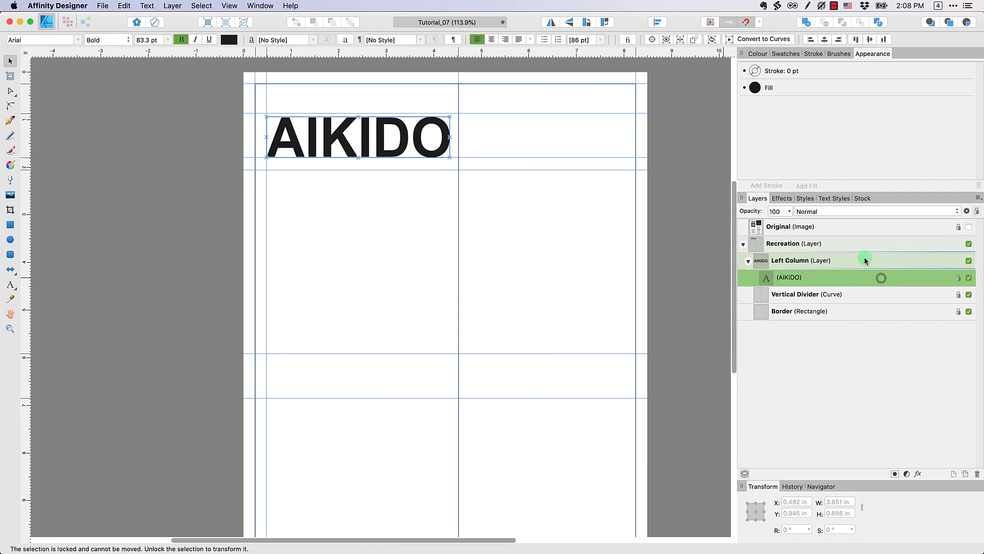
click(865, 260)
click(951, 474)
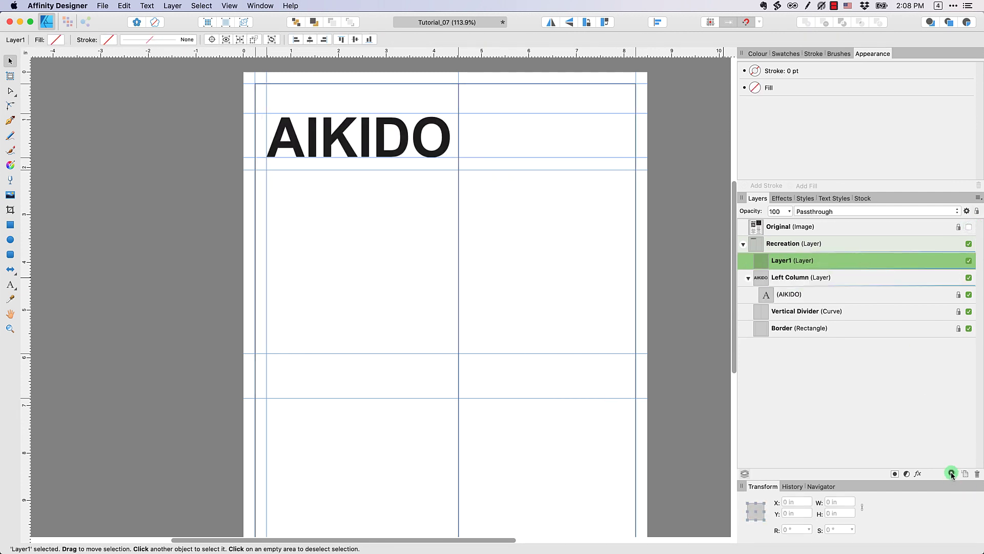
drag(828, 283, 800, 280)
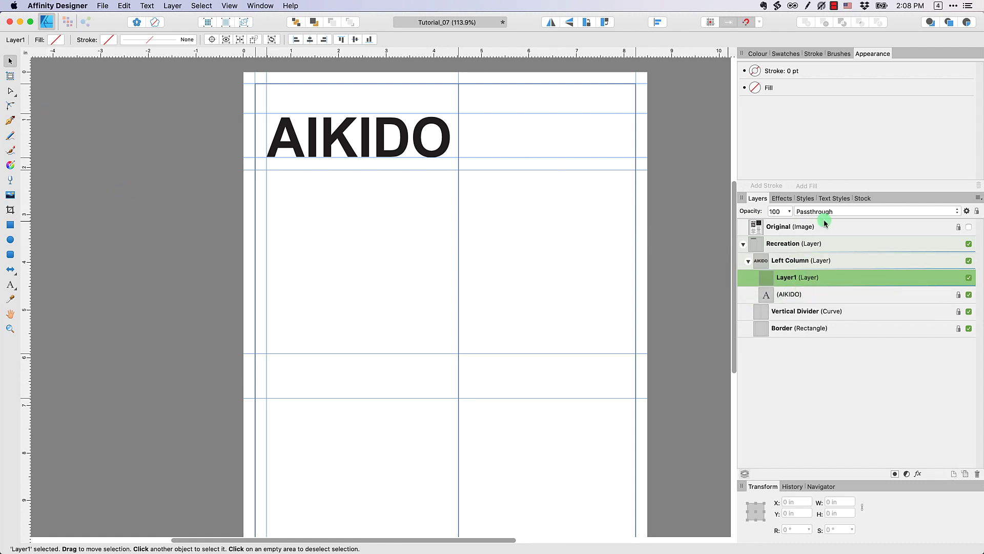
Search the Unsplash stock photo library for "Aikido"
click(861, 200)
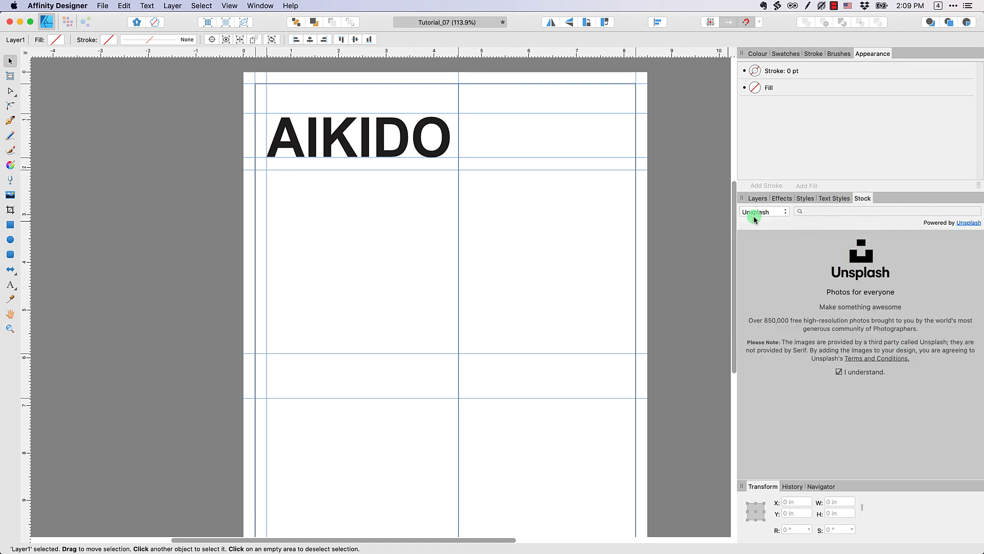
click(778, 213)
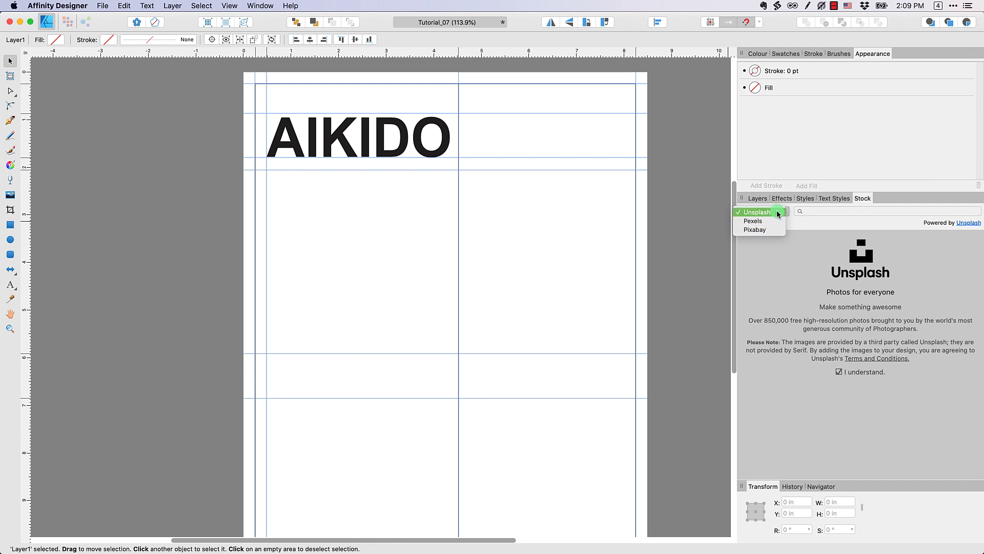
click(740, 213)
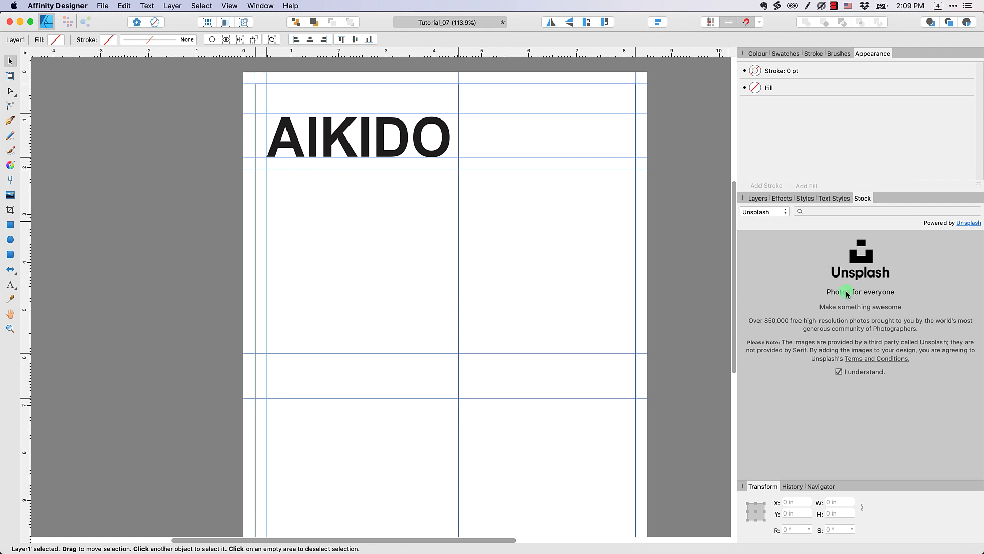
click(768, 212)
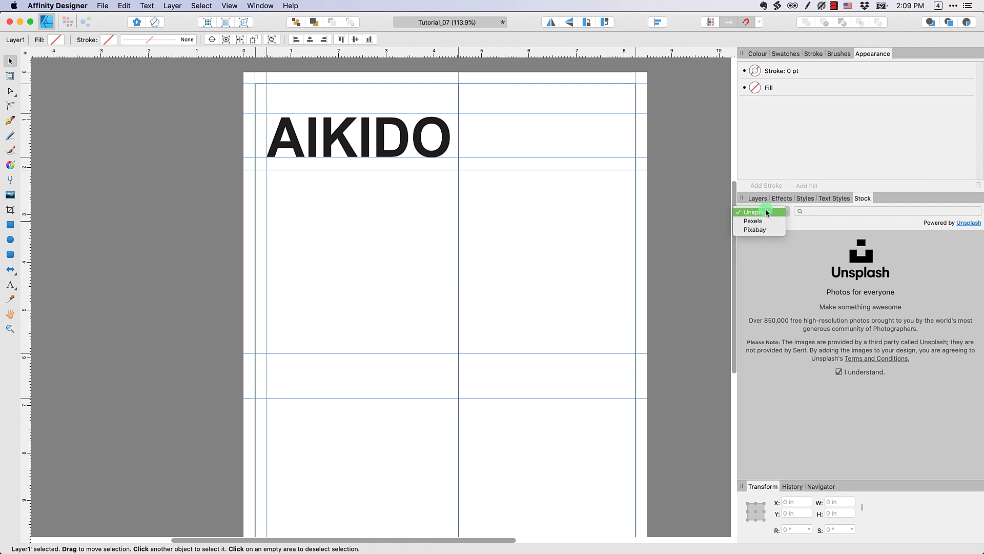
click(768, 213)
click(815, 212)
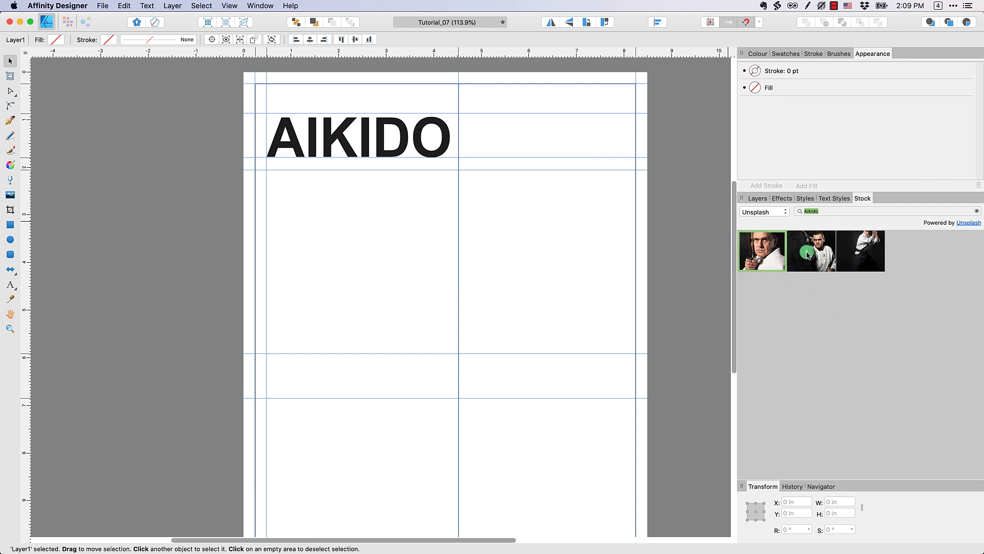
Place the Unsplash photo of the man pointing a sword under the heading, snapped to the left margin guide and scaled to about 3.08 × 3.85 in
click(826, 255)
drag(822, 254, 349, 233)
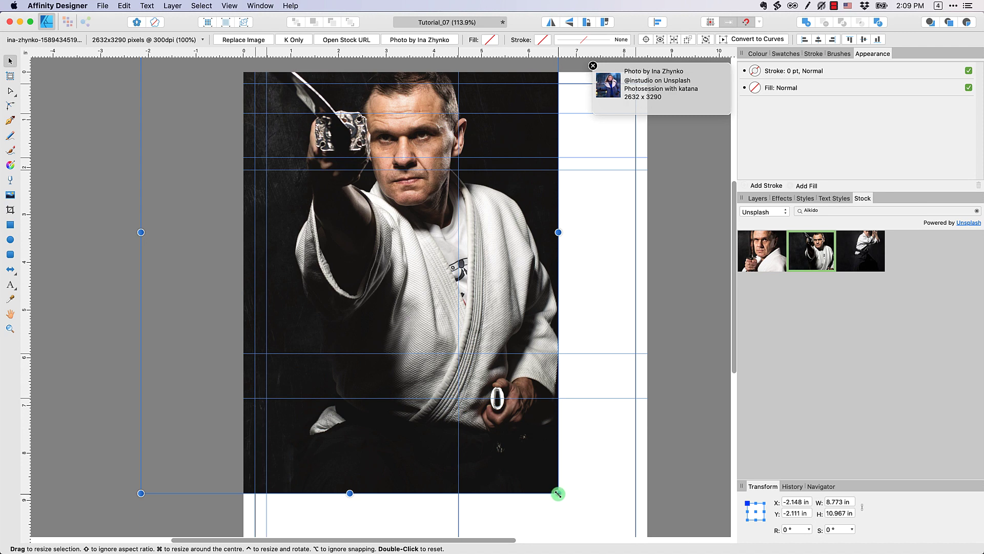
drag(558, 493, 354, 237)
drag(310, 201, 434, 396)
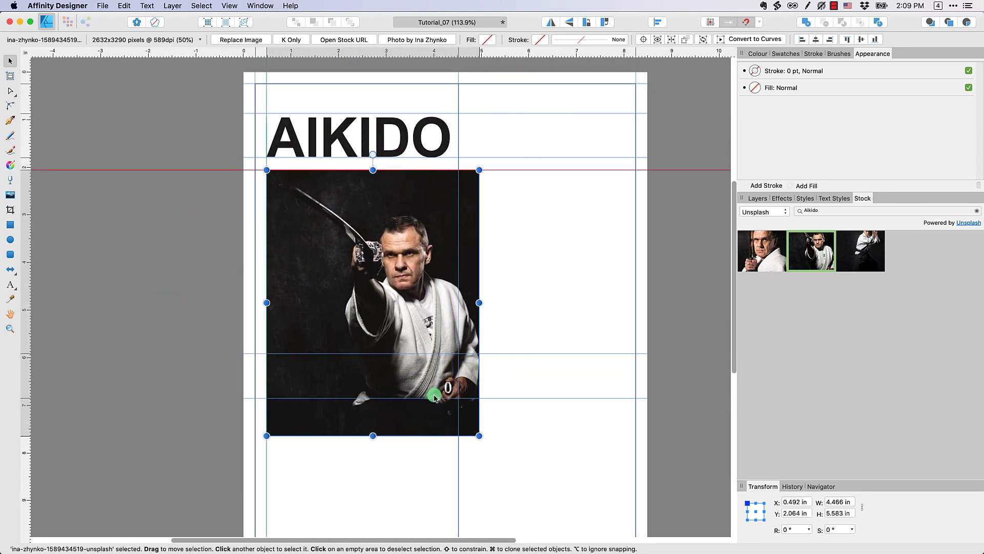
drag(478, 435, 404, 359)
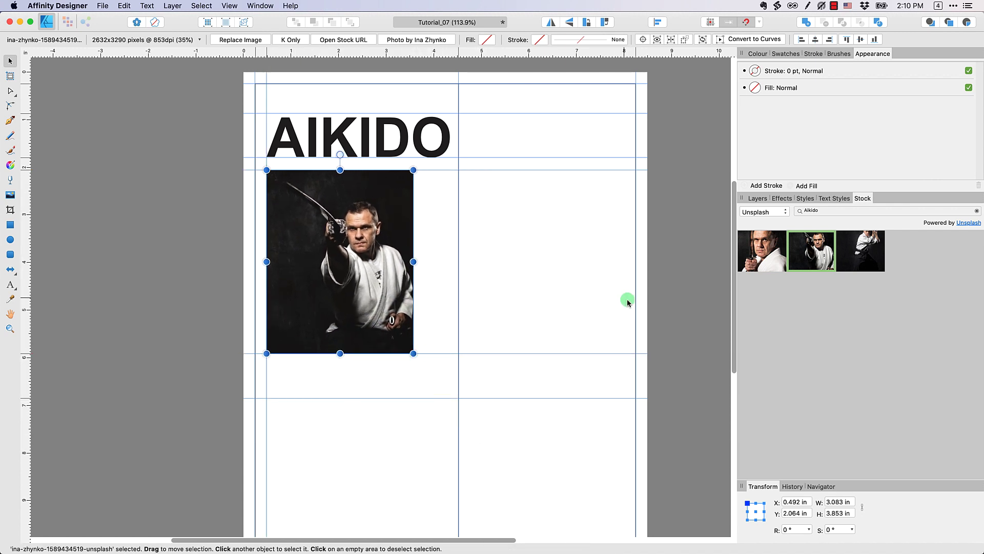
Show the Original image and add a vertical guide along the right edge of its martial arts photo
click(498, 243)
click(755, 199)
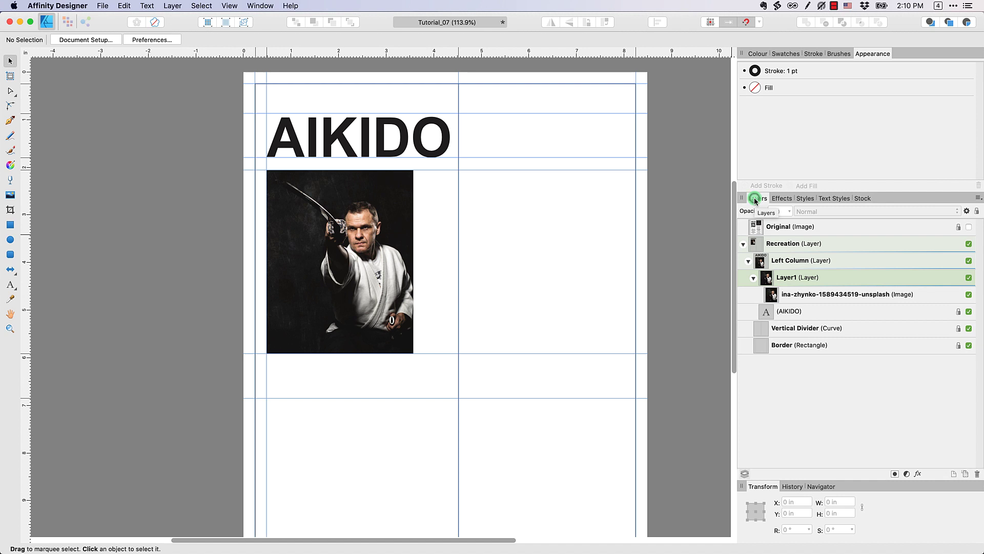
click(968, 227)
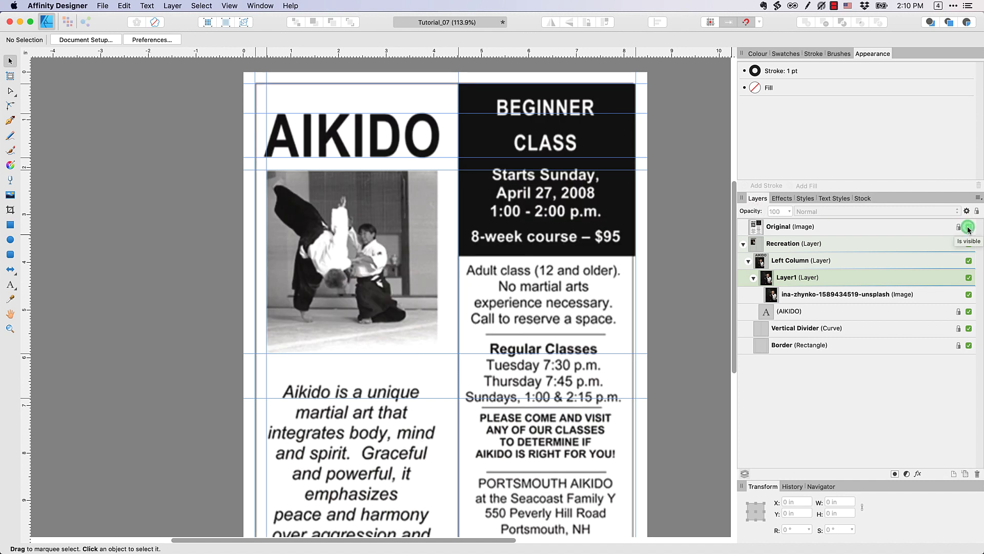
drag(25, 229, 437, 234)
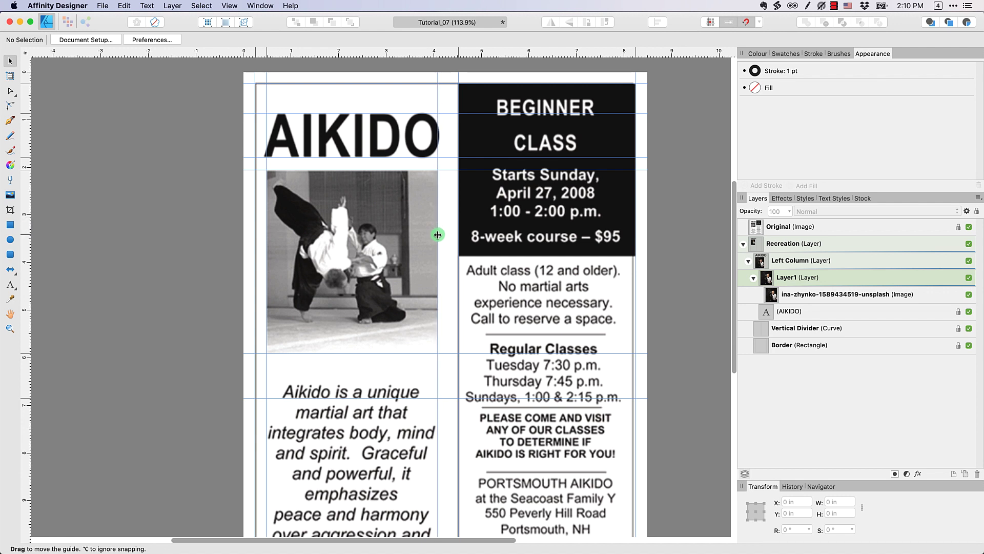
Move the stock photo out of Layer1 directly into the Left Column layer and delete the emptied Layer1
click(868, 299)
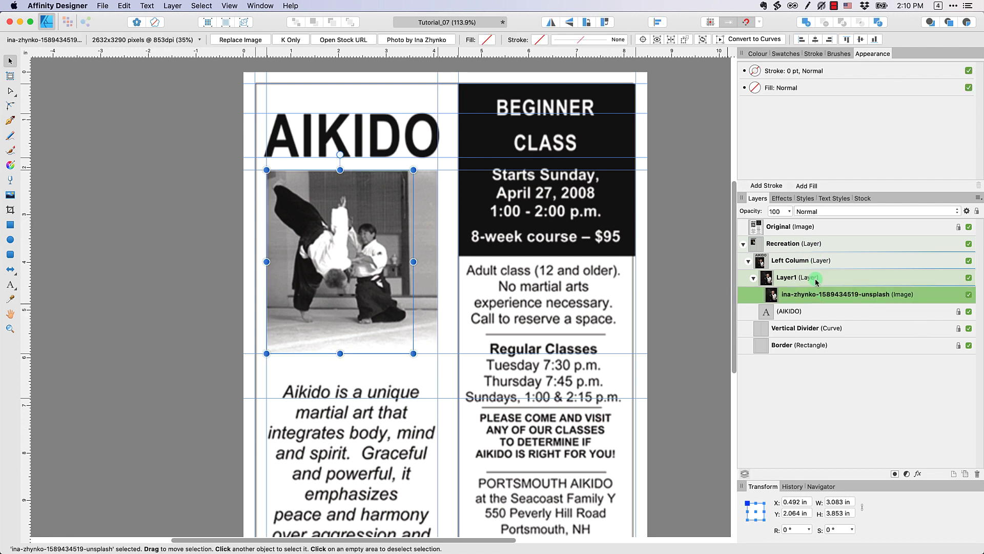
click(814, 279)
click(810, 262)
click(815, 280)
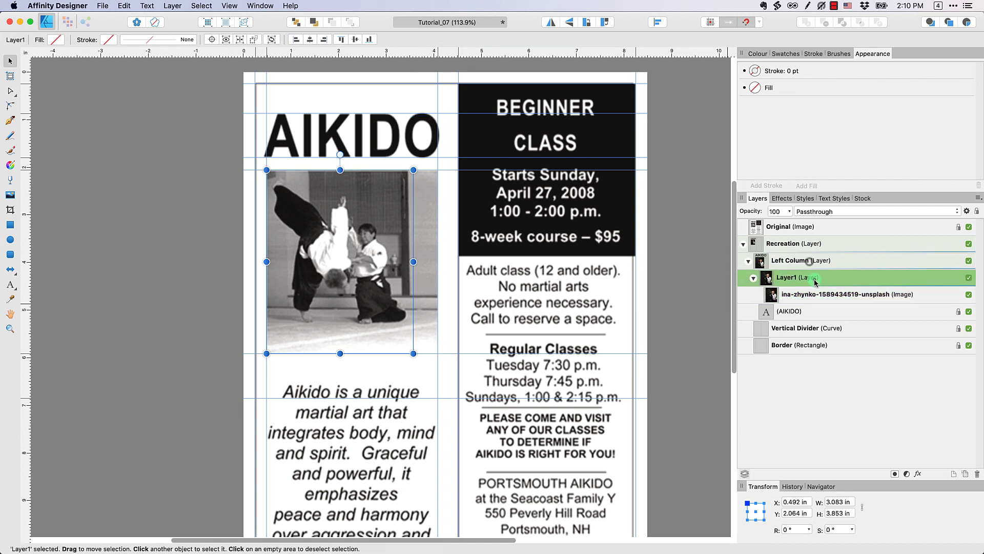
drag(833, 297, 776, 266)
click(803, 294)
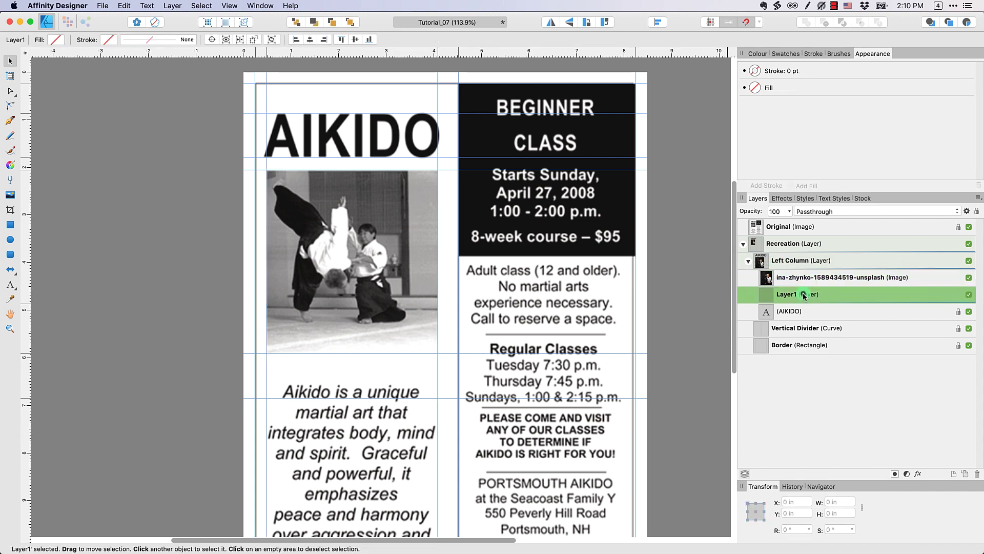
click(978, 475)
Hide the Original image and enlarge the stock photo proportionally to the new vertical guide, about 3.6 in wide
click(825, 279)
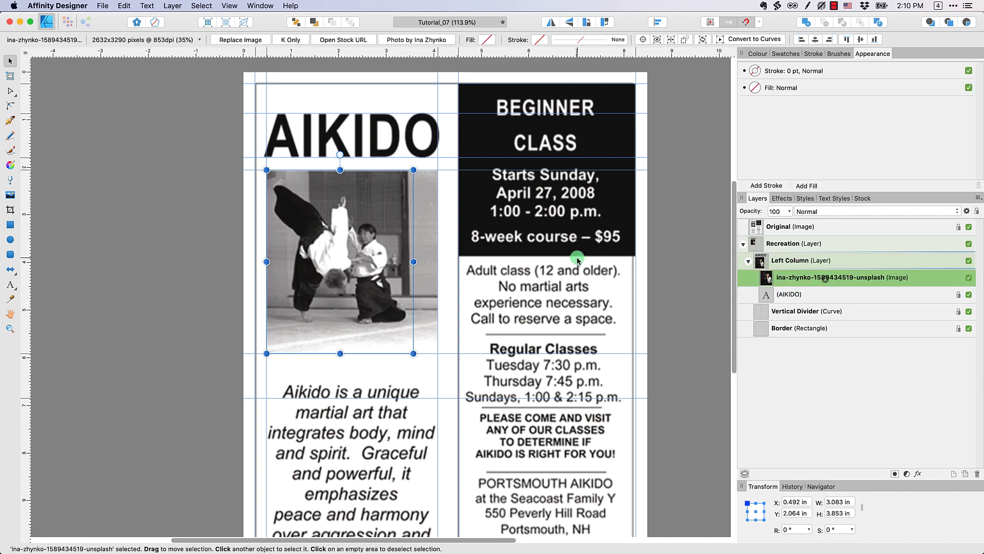
click(968, 227)
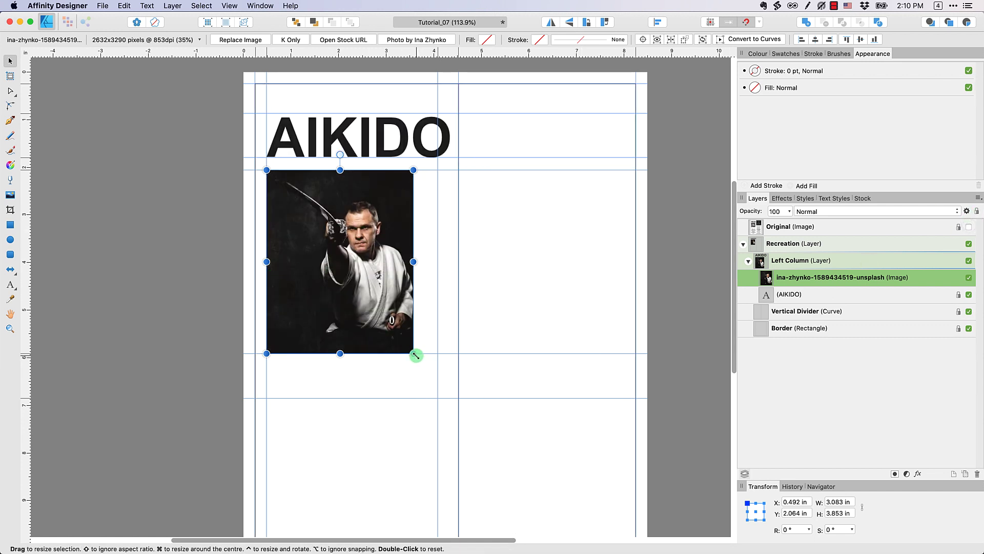
drag(416, 356, 437, 372)
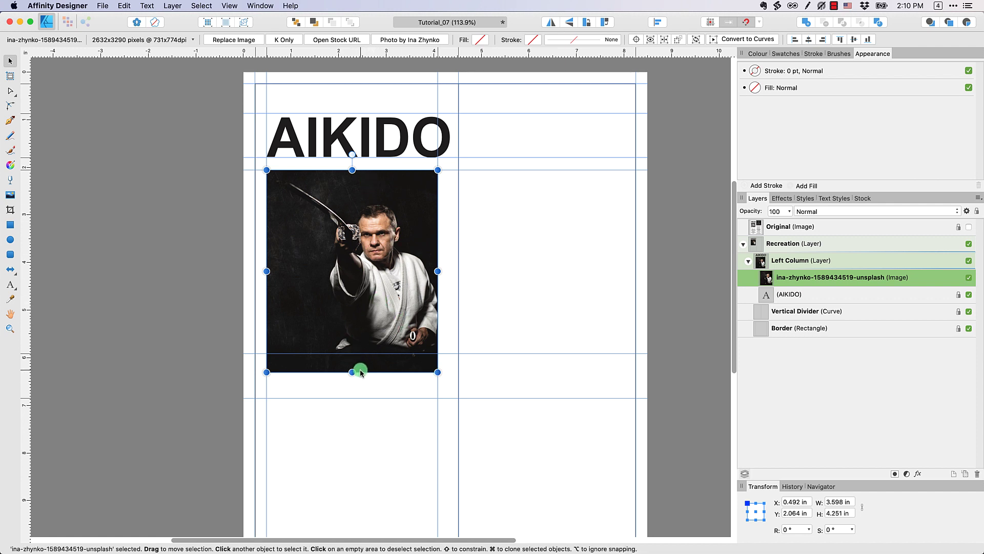
Rename the stock photo's layer as "Aikido Stock Photo"
double_click(834, 281)
text(Aikido Stock Photo)
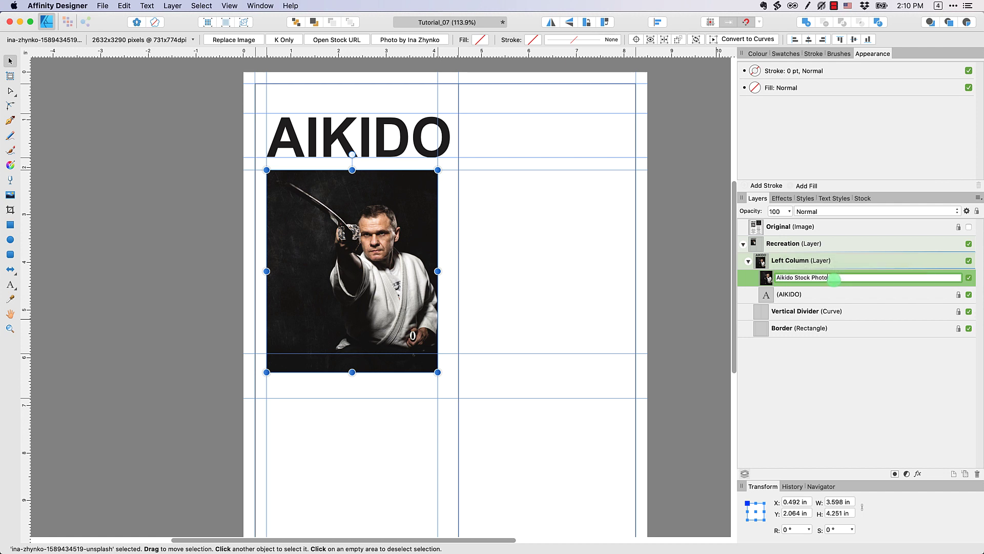
key(Return)
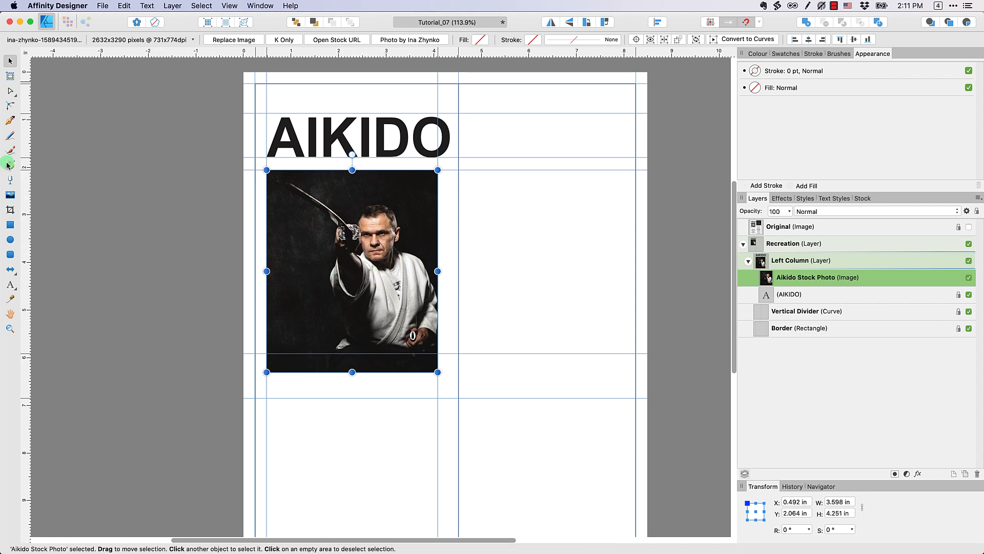
Crop the bottom of the stock photo up to the horizontal guide just below the 6 in mark
click(11, 211)
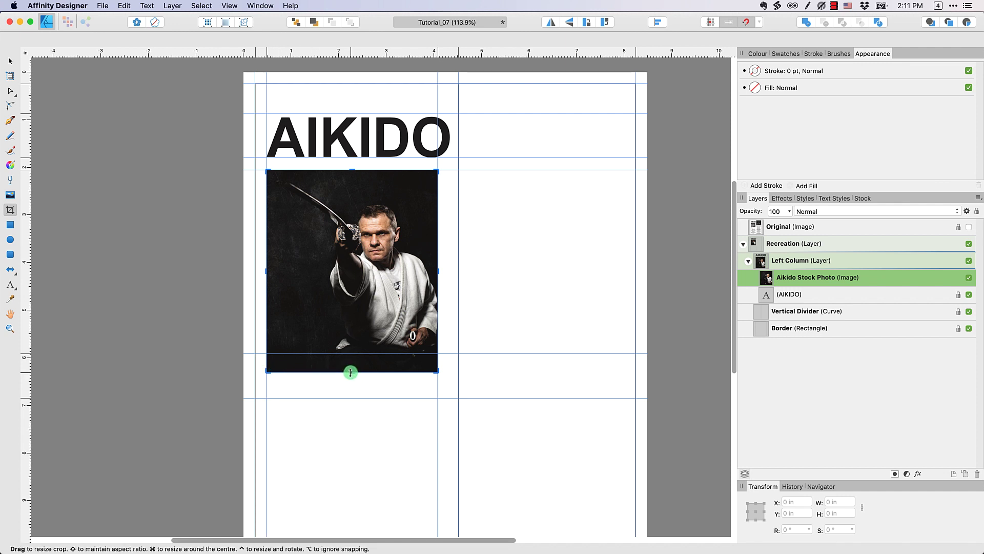
drag(350, 372, 350, 353)
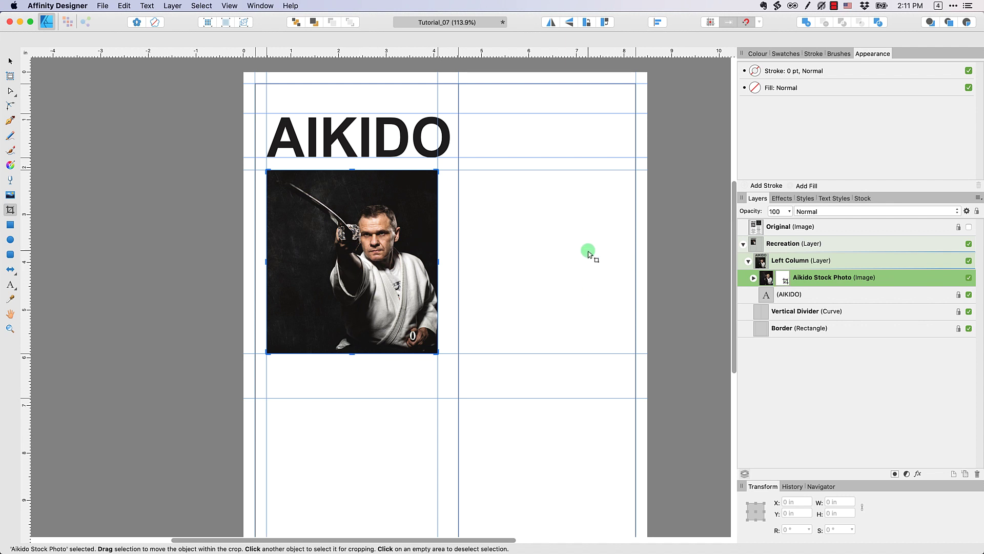
click(10, 61)
click(145, 179)
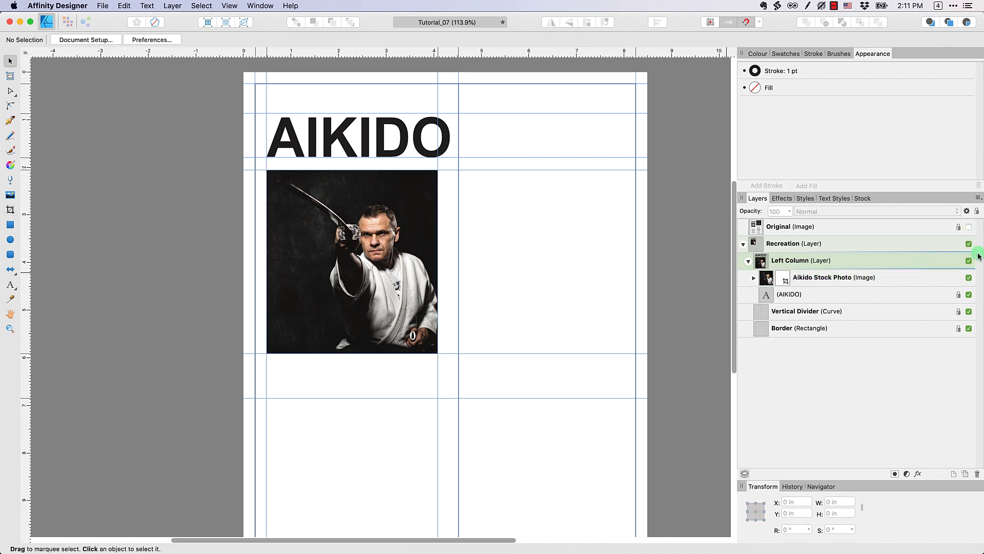
Show the Original image and add a new layer nested inside Left Column, above Aikido Stock Photo
click(968, 227)
scroll(512, 240, down, 3)
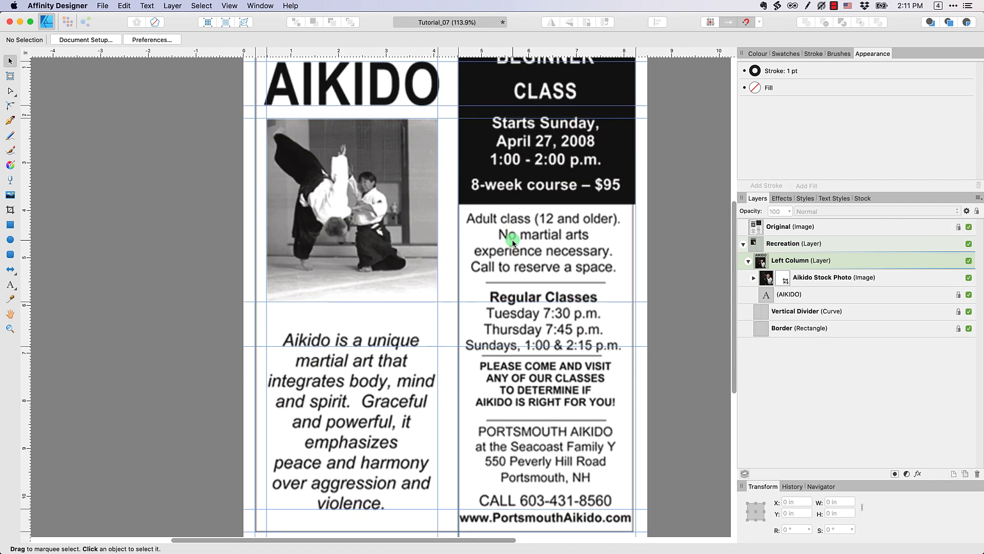
key(super+1)
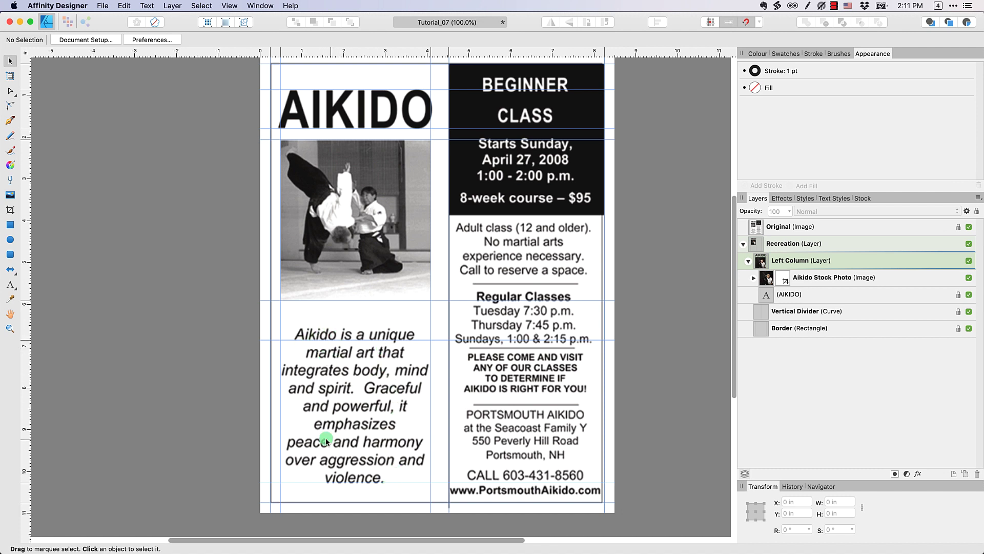
click(795, 262)
click(964, 485)
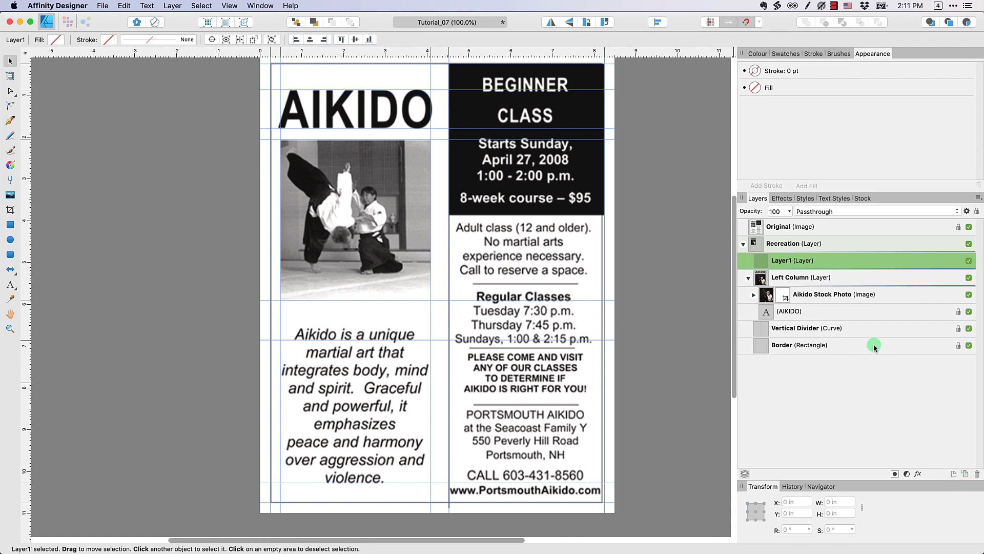
drag(794, 257, 781, 286)
Rename the AIKIDO text layer as "Title"
click(812, 311)
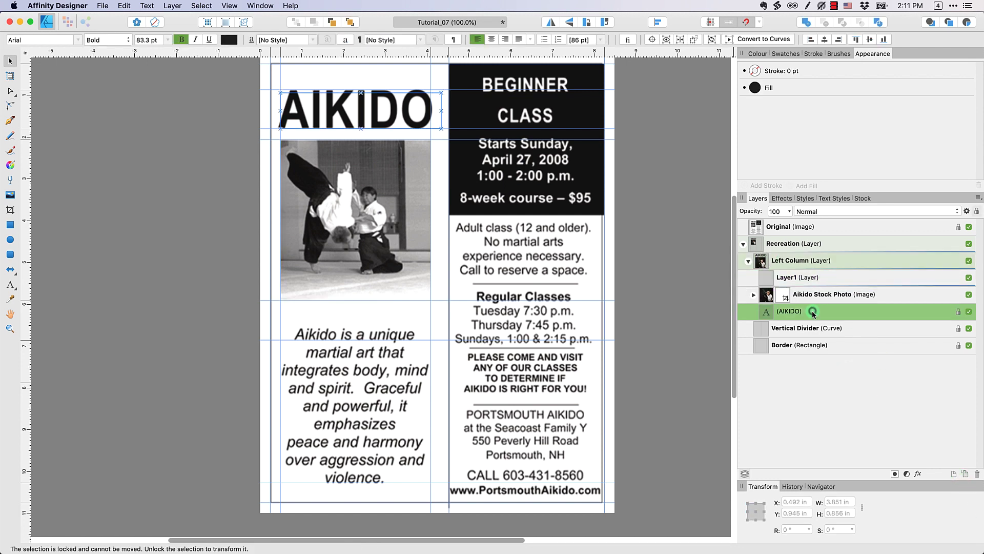
double_click(812, 311)
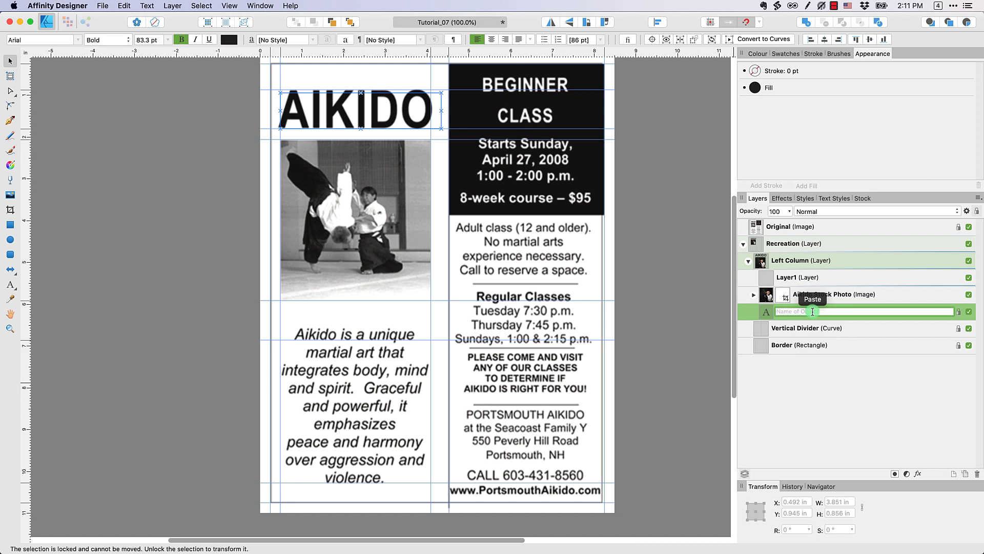
text(Title)
key(Return)
click(815, 297)
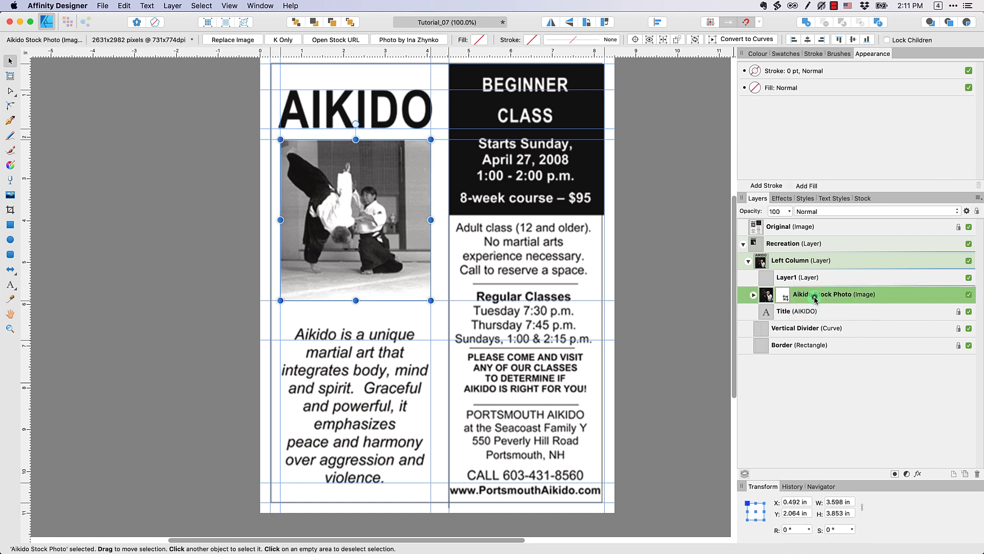
click(753, 297)
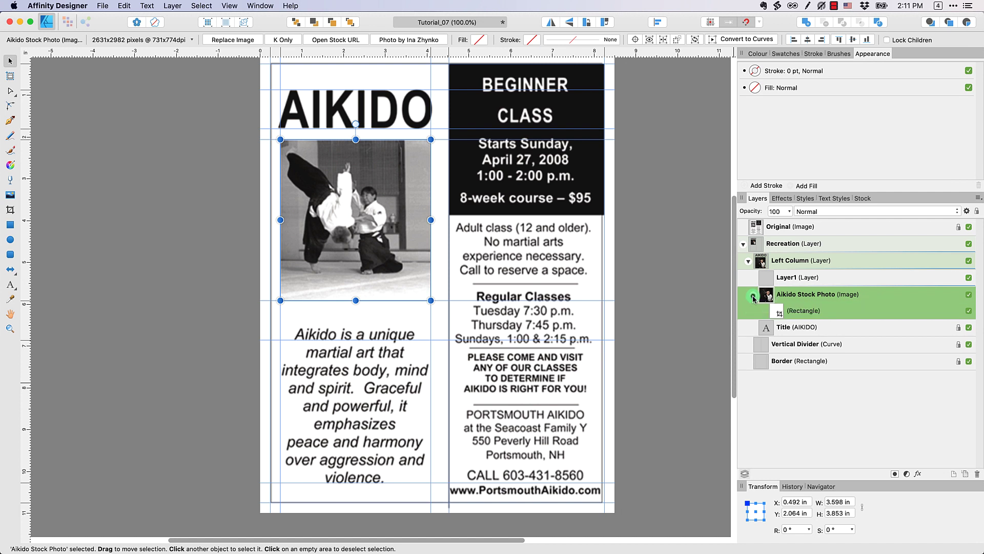
double_click(772, 315)
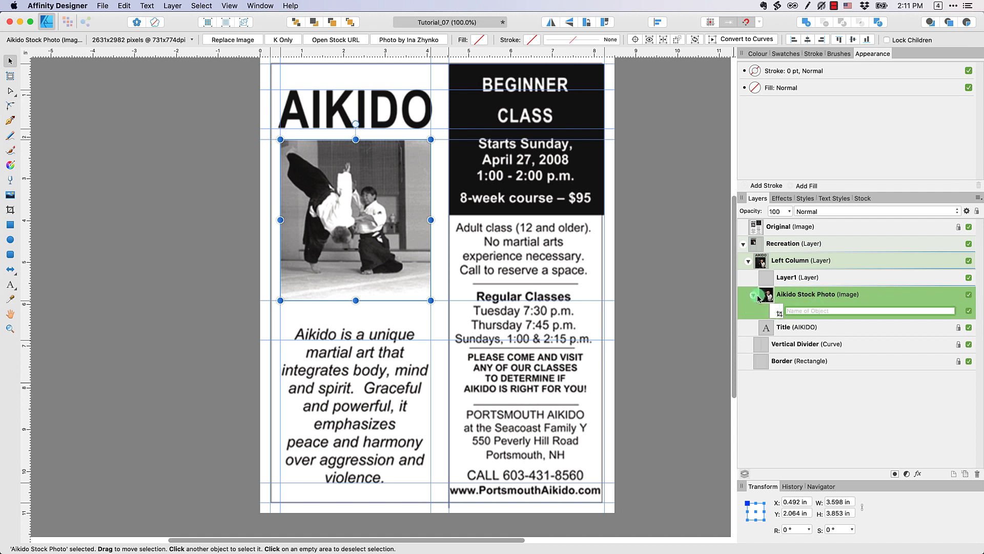
click(754, 296)
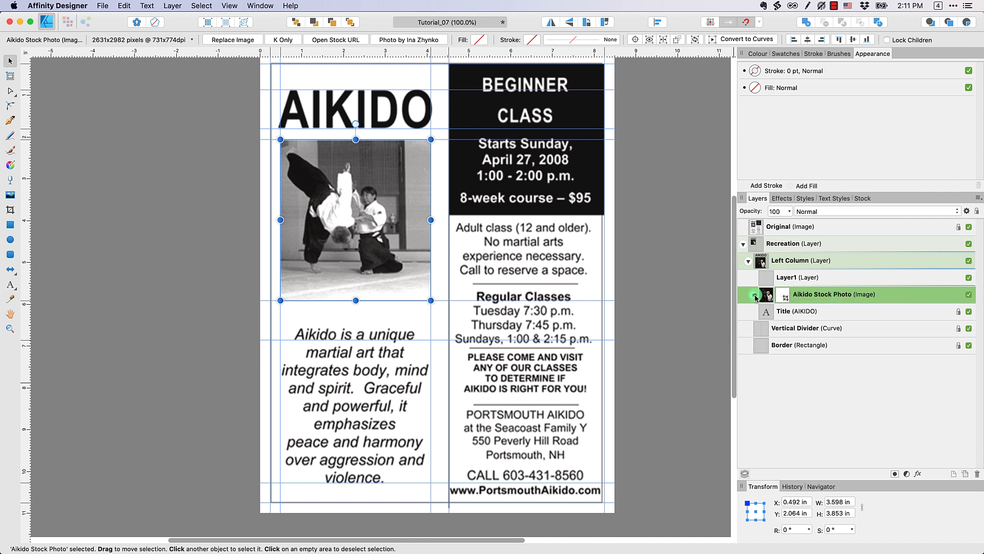
Rename the empty layer in Left Column as "Main Body Text" and deselect it
click(800, 278)
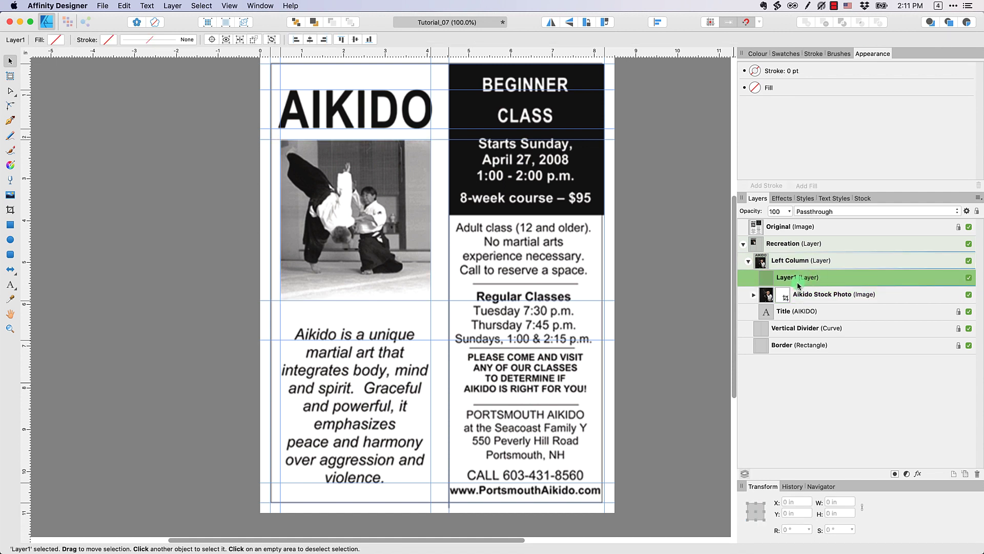
double_click(790, 279)
text(Main Bod)
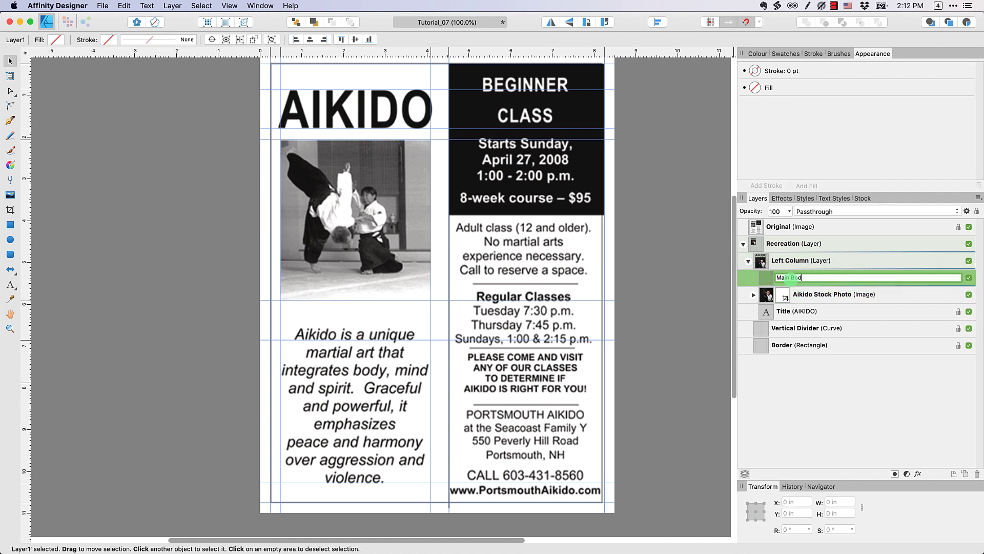
text(y Test)
click(650, 234)
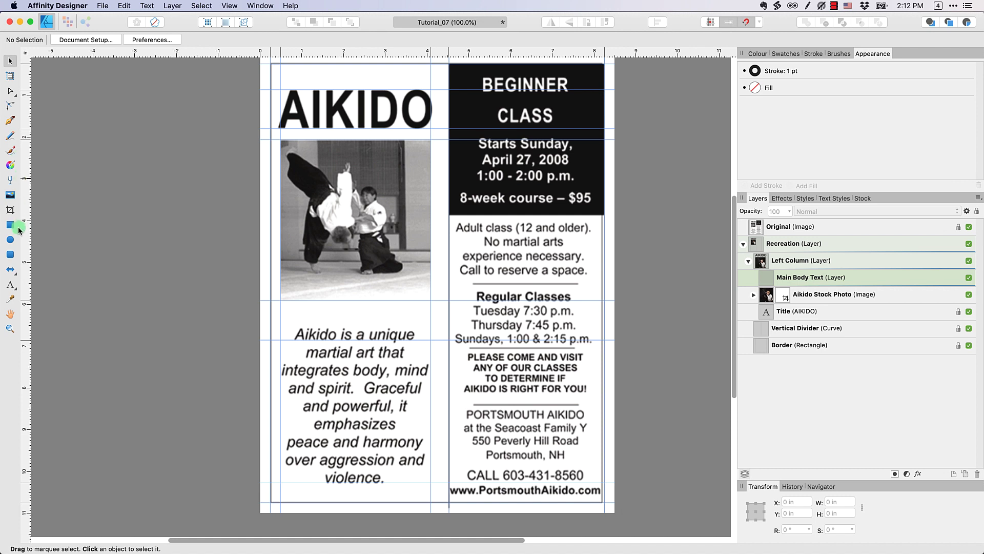
Add 24 pt bold Arial art text reading "Aikido" over the photo in the Main Body Text layer, and hide the Original image
click(10, 284)
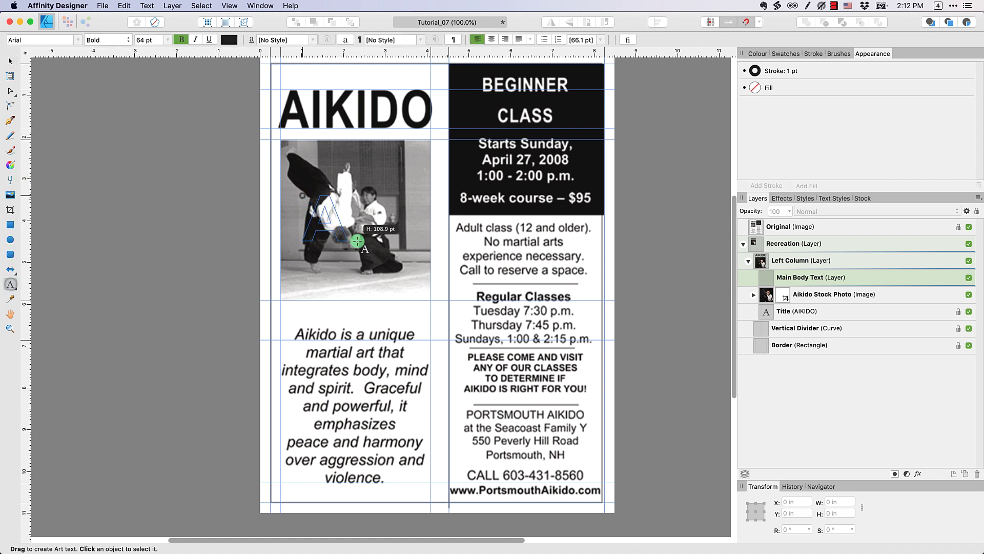
drag(356, 300, 333, 224)
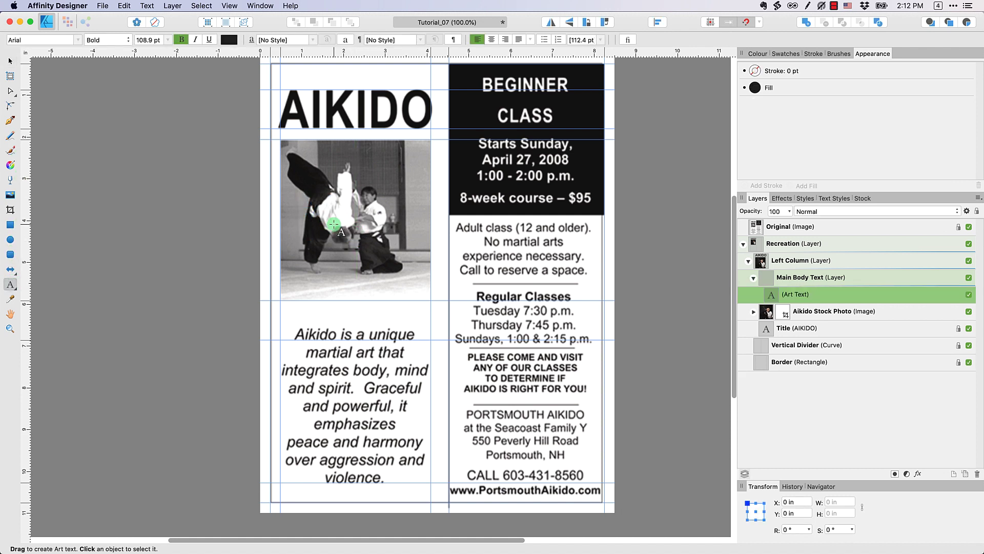
click(167, 40)
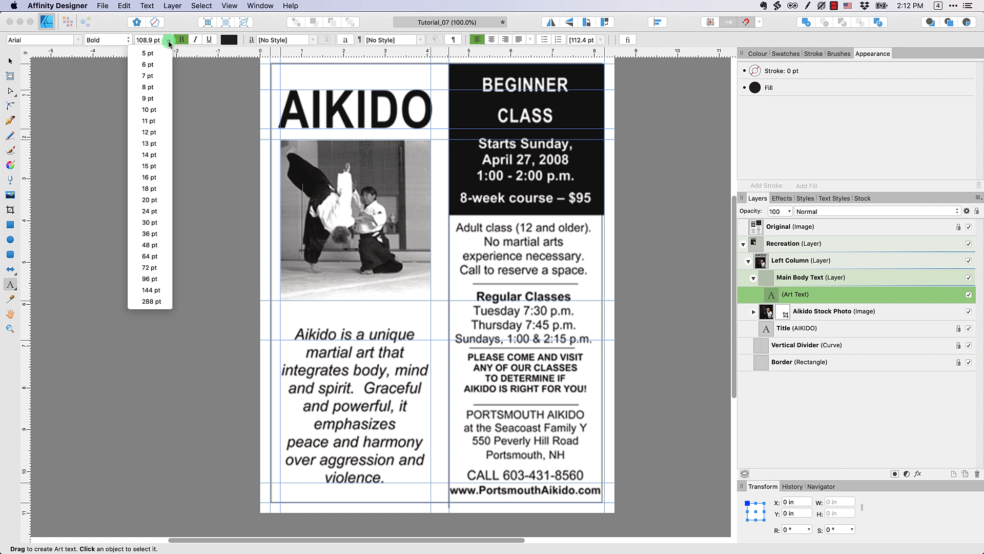
click(154, 215)
click(340, 241)
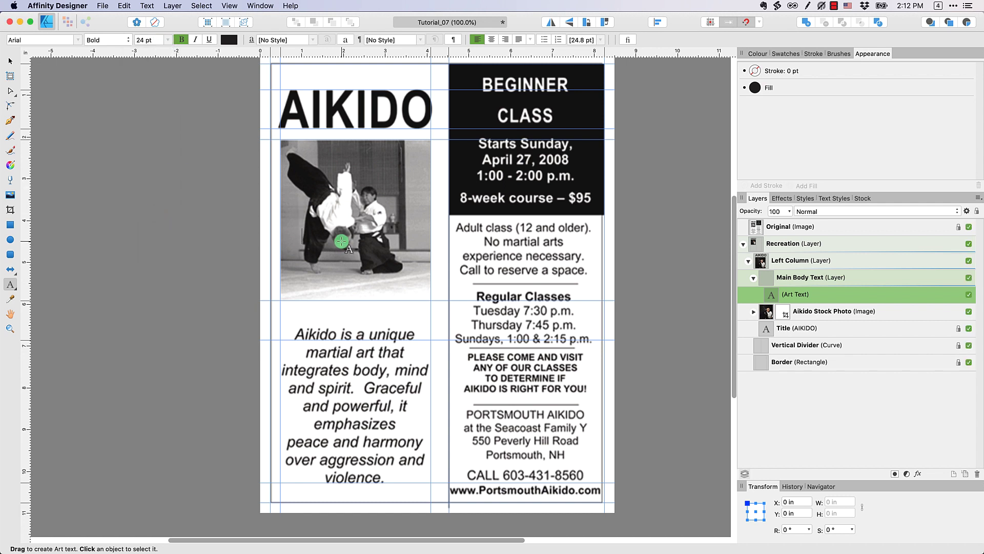
text(Aikido)
key(Escape)
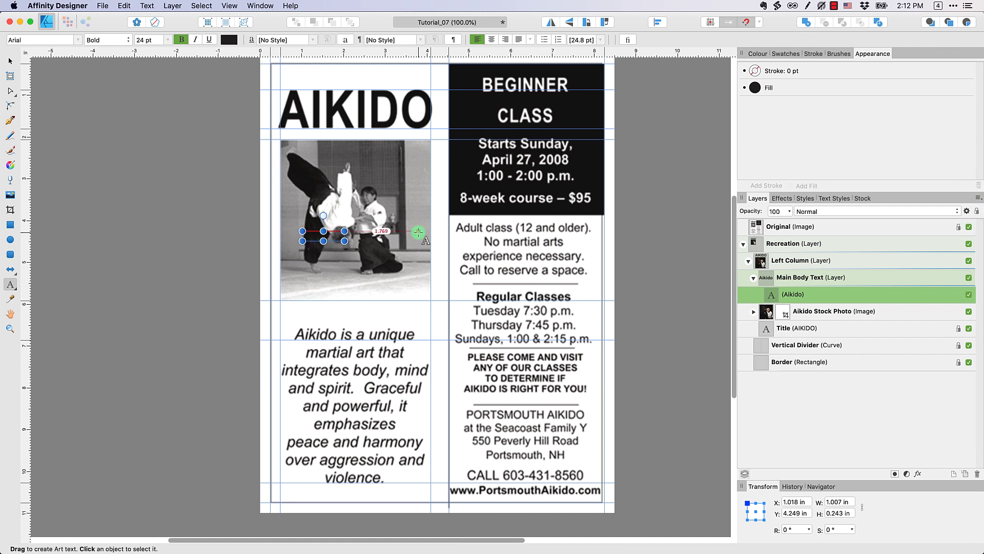
click(968, 227)
click(968, 227)
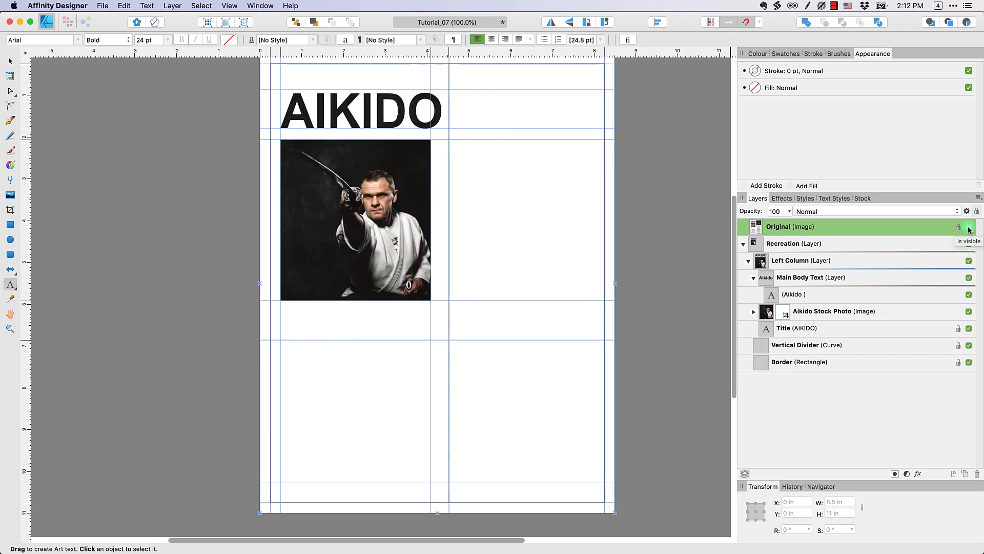
Open aikido-before.png in Preview and tile it side by side with the Affinity Designer window
key(ctrl+alt+Left)
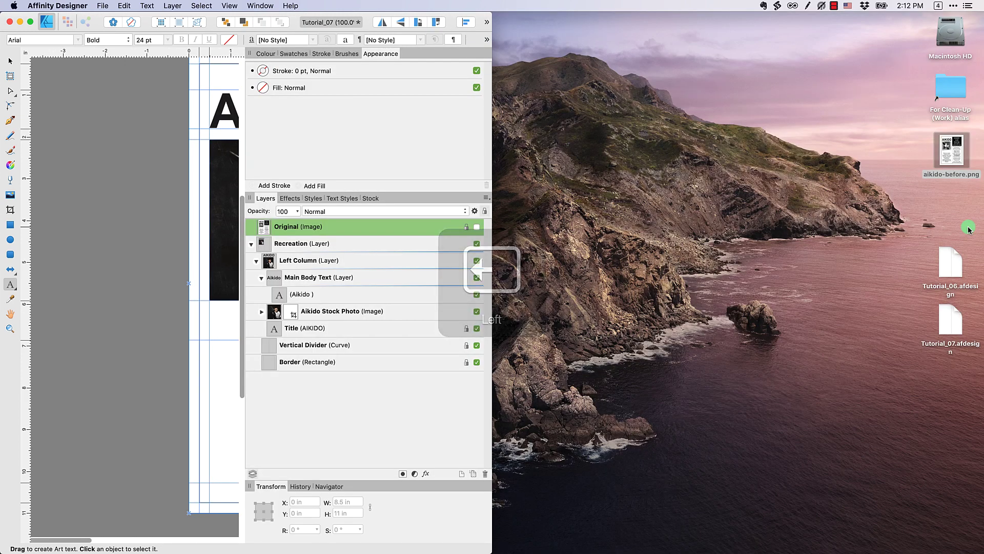
click(960, 147)
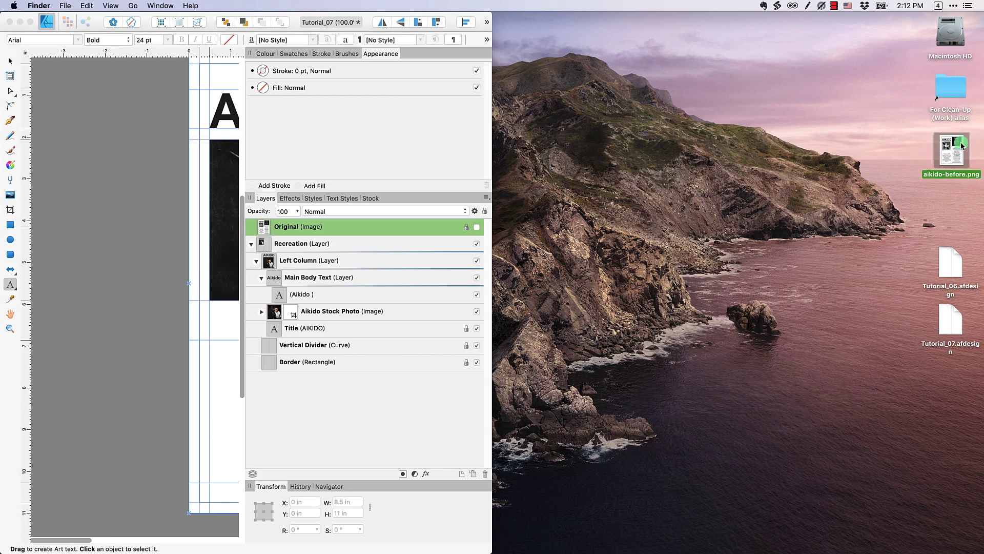
double_click(962, 145)
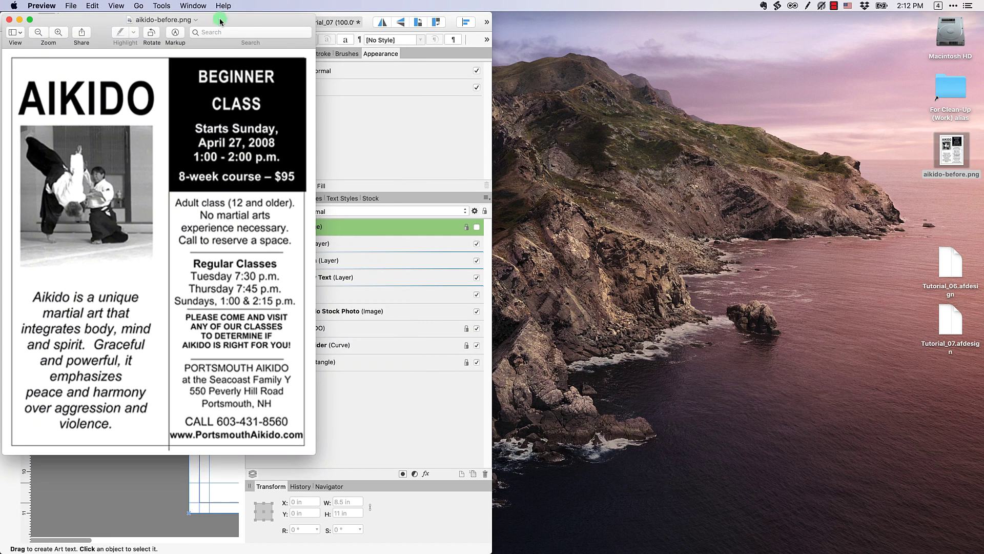
drag(219, 19, 798, 18)
key(ctrl+alt+Right)
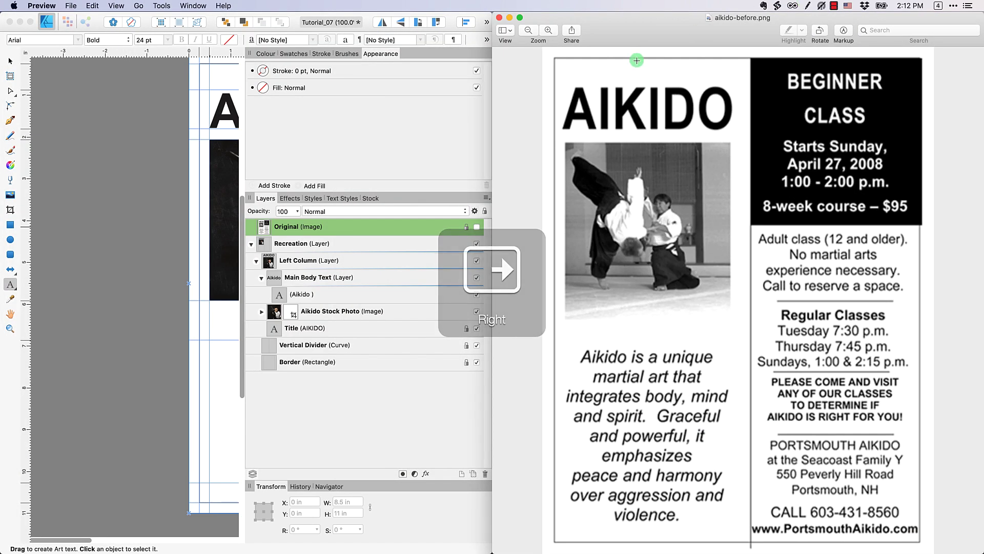
Narrow the side panels so that the flyer's left column fits in the halved window
click(200, 123)
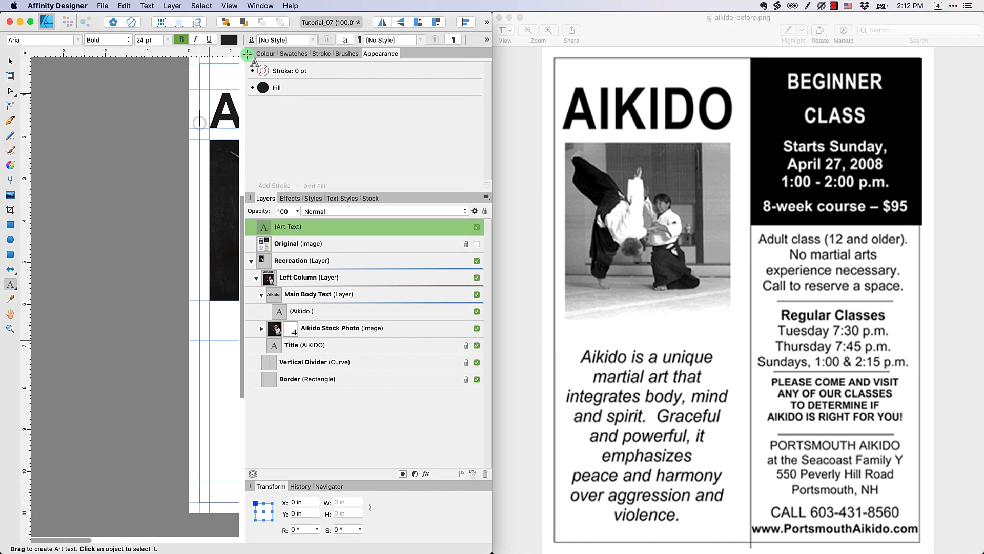
drag(241, 91, 472, 110)
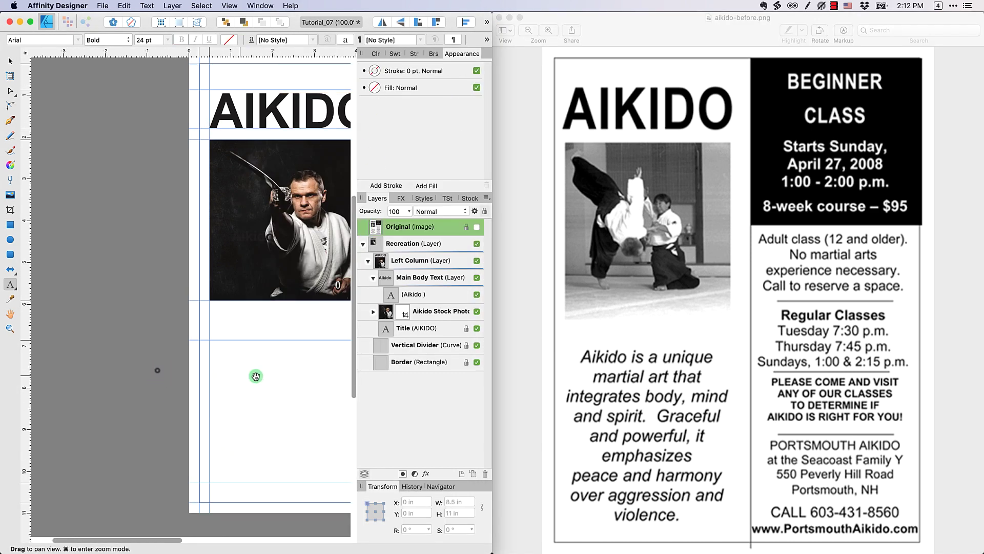
drag(256, 376, 140, 347)
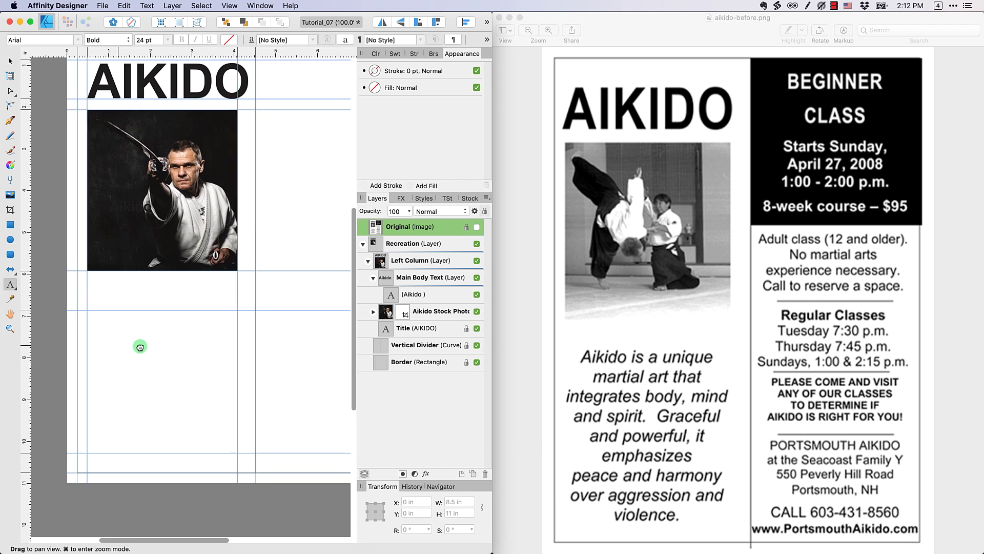
Move the "Aikido" body text into the blank space below the photo and remove its bold formatting
click(414, 277)
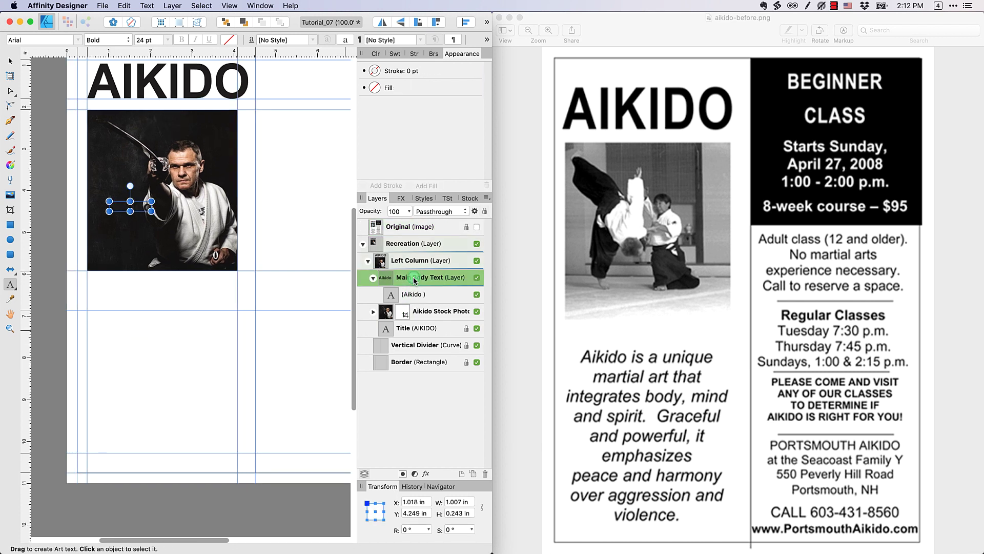
click(141, 196)
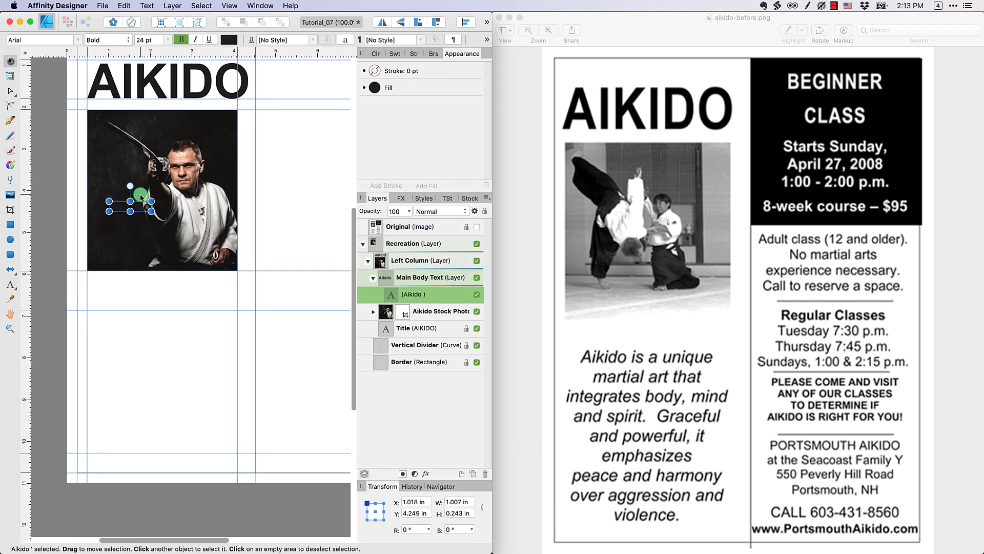
drag(141, 195, 135, 300)
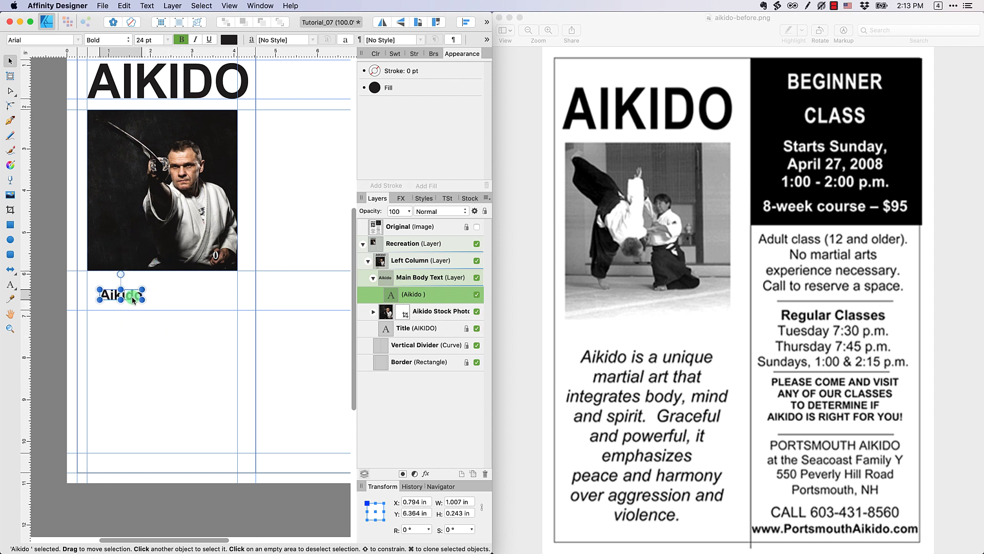
double_click(131, 297)
double_click(131, 296)
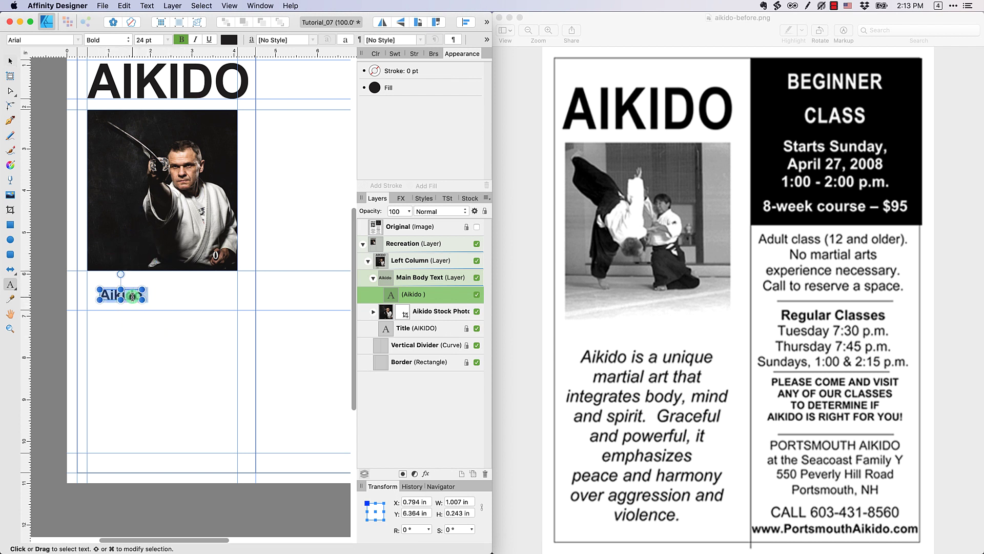
click(183, 38)
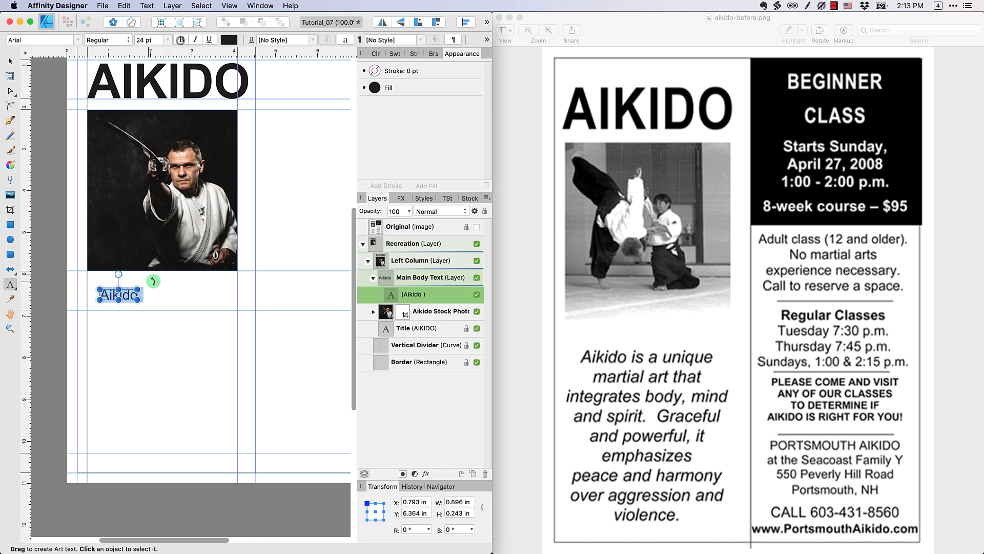
Continue the "Aikido" text with the reference flyer's paragraph, from "is a unique" through "over aggression and violence.", keeping its line breaks
click(127, 295)
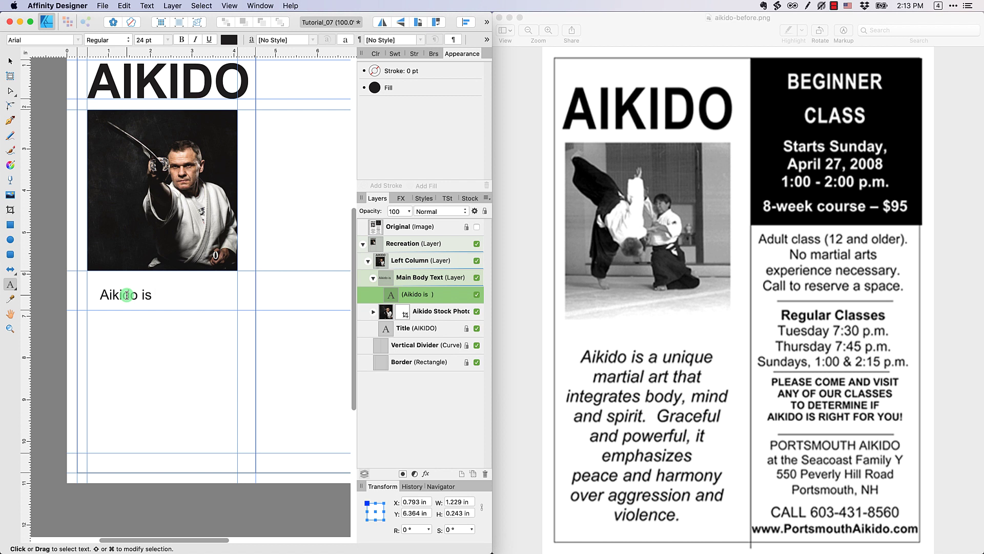
text(is a unique)
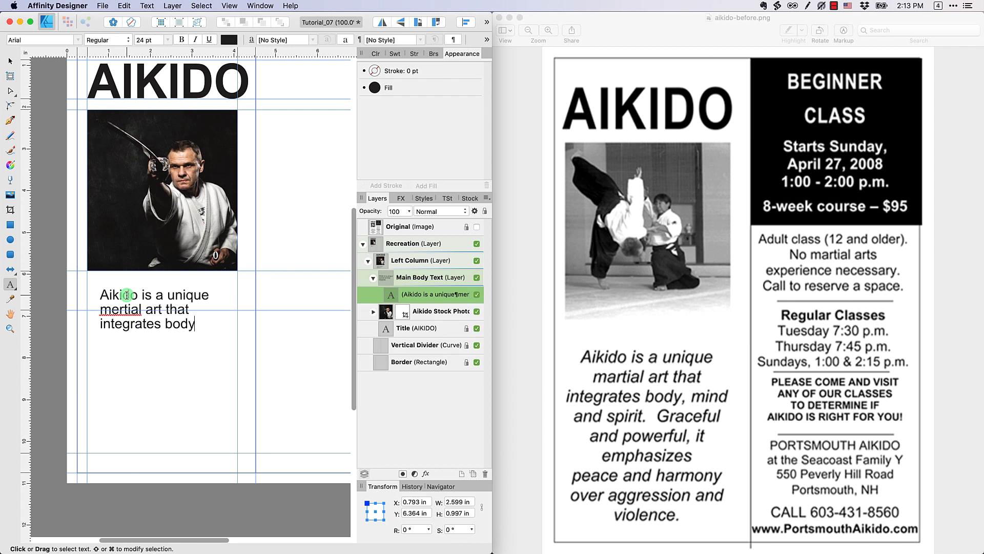
text(, mid)
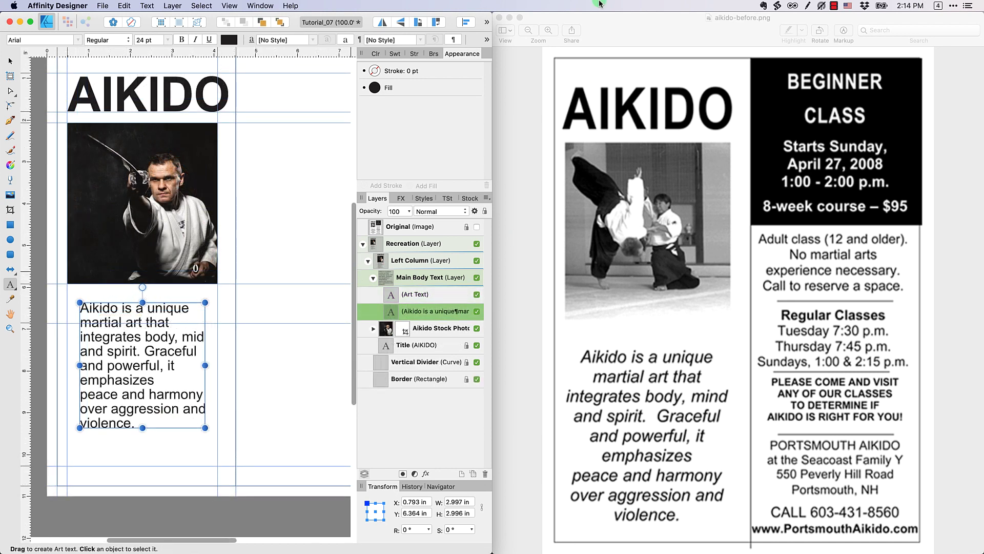
Close the aikido-before.png reference and expand the Affinity Designer window to fill the screen
click(599, 17)
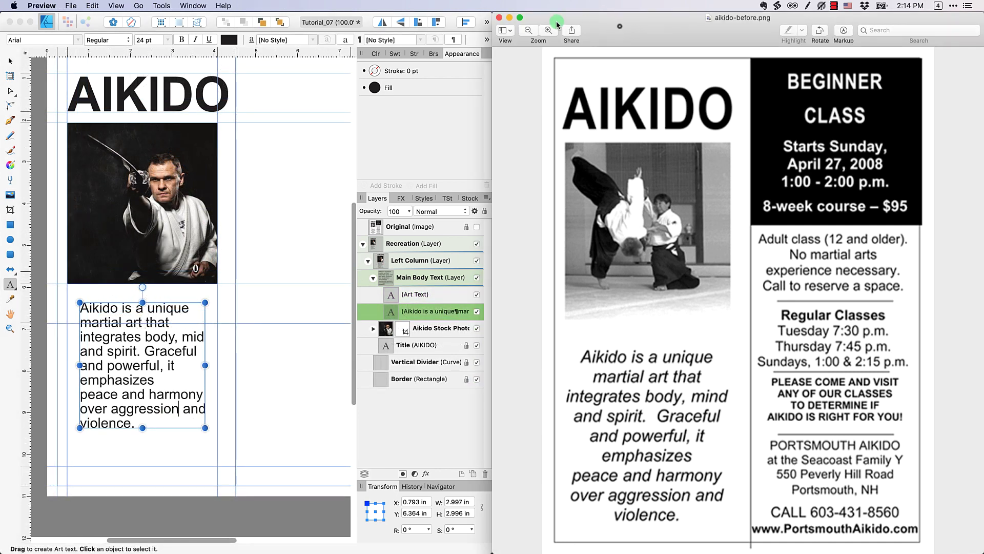
click(499, 18)
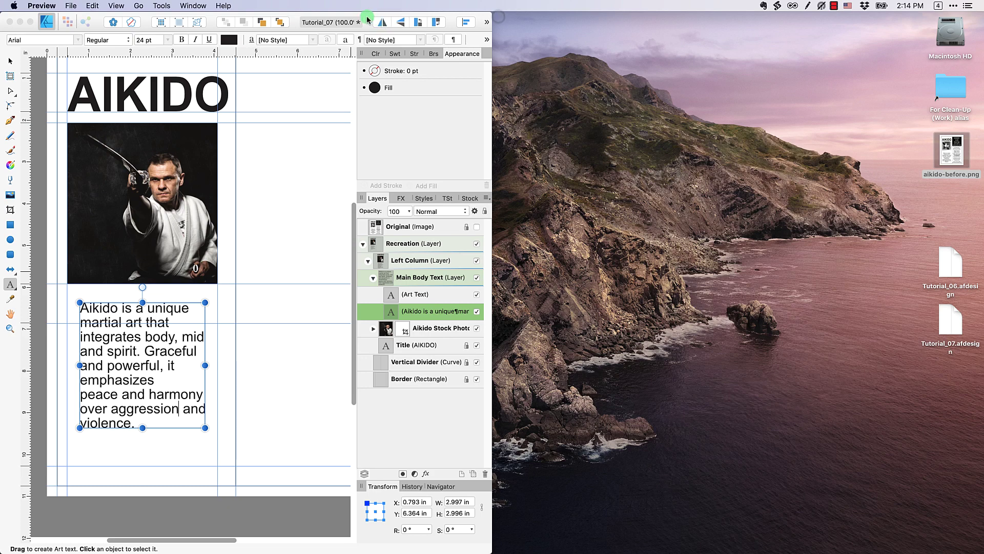
double_click(367, 17)
Remove the stray spaces between "aggression" and "and" in the body text
click(6, 61)
drag(282, 158, 525, 136)
click(395, 323)
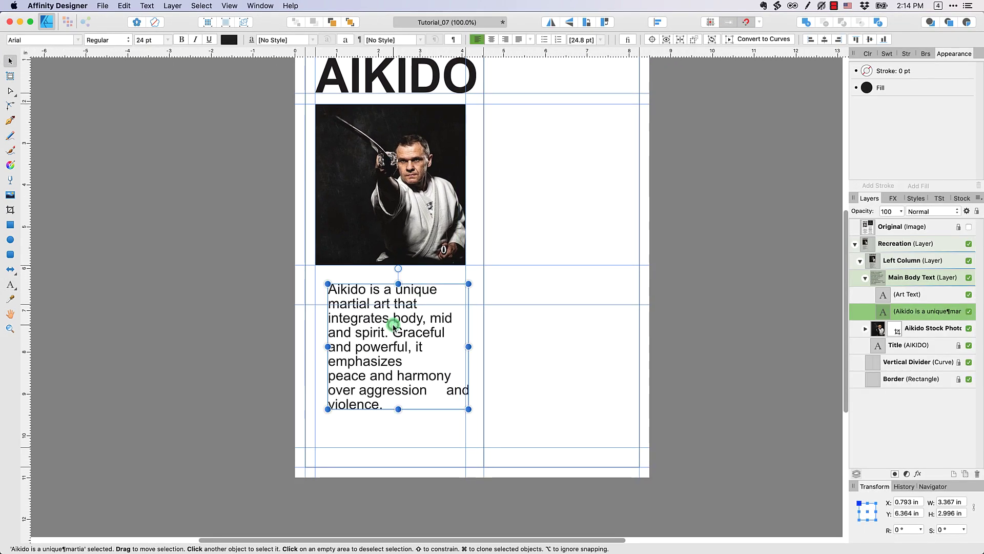
double_click(439, 393)
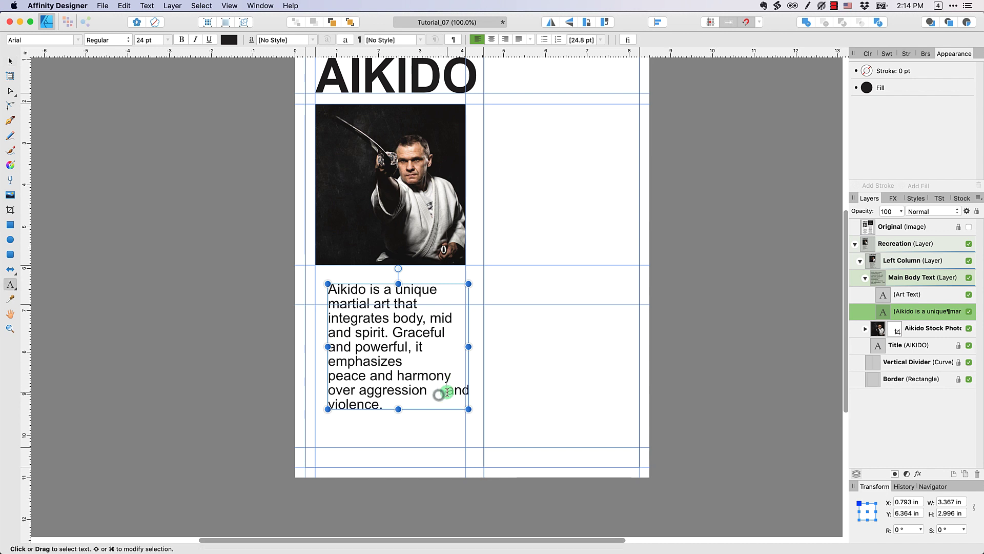
key(BackSpace)
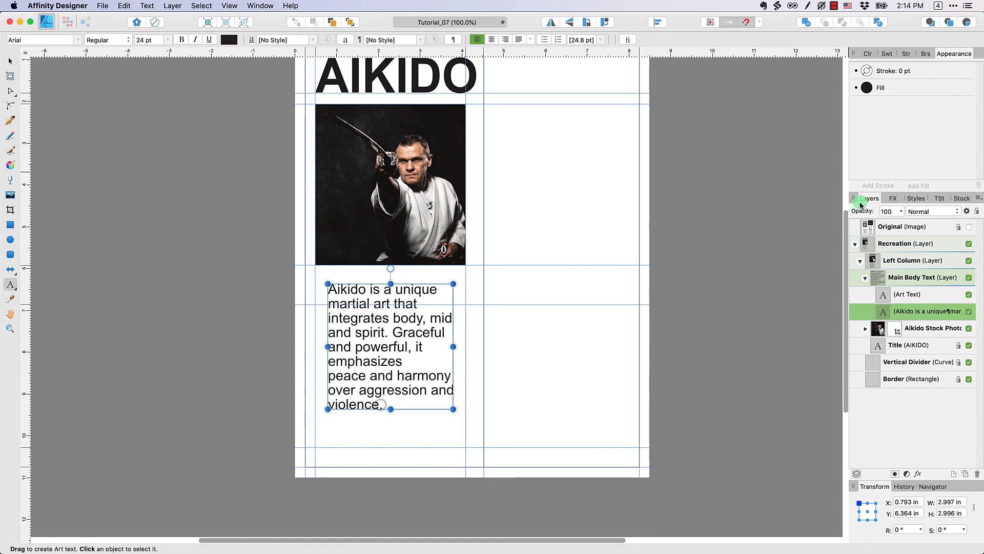
Show the Original image to examine the formatting and extent of its body text, and hide it again
scroll(667, 308, up, 1)
click(969, 227)
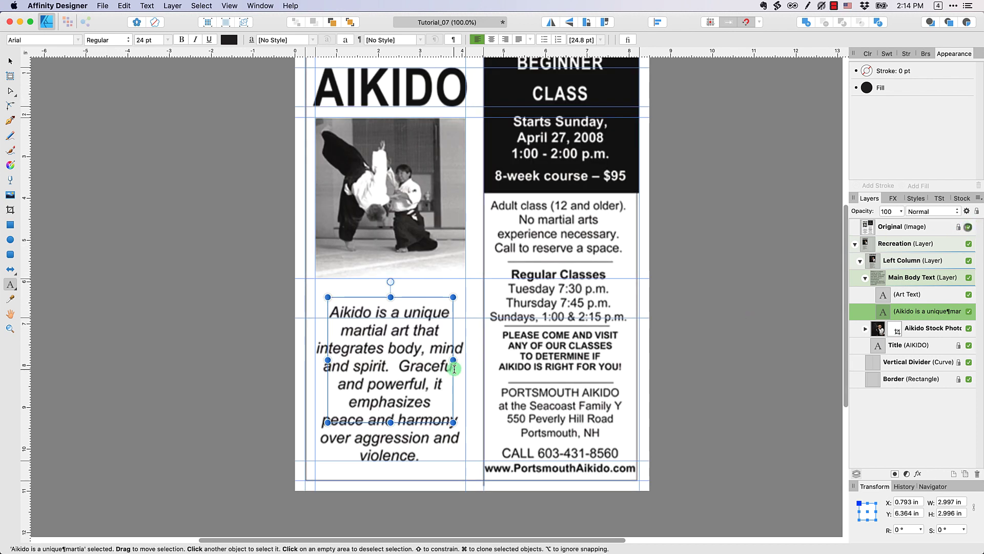
click(395, 401)
click(414, 454)
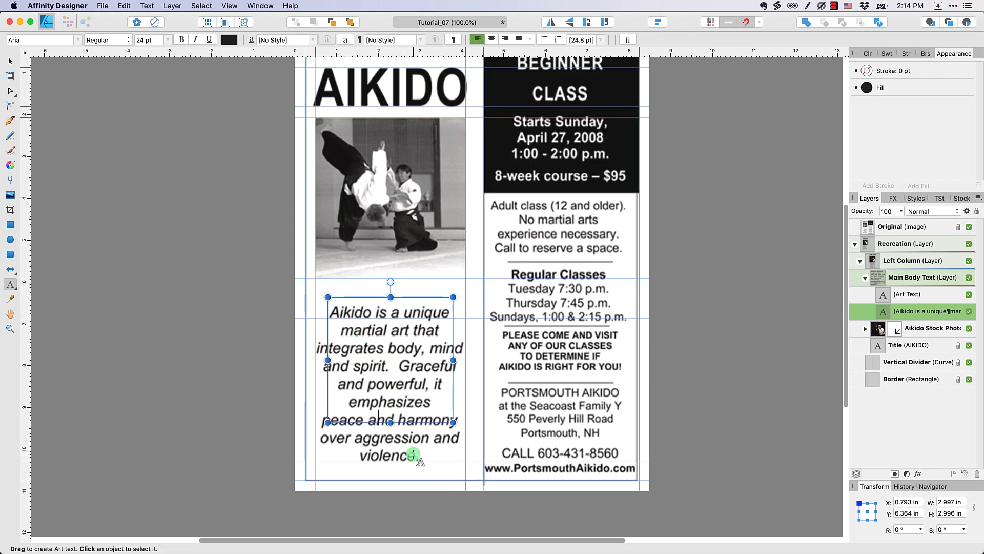
click(332, 312)
click(968, 226)
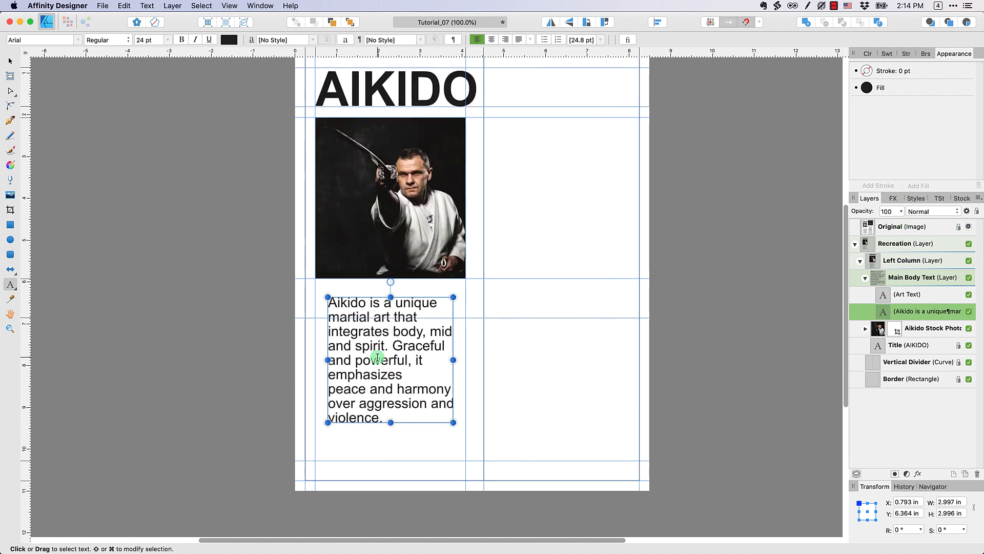
Centre-align the entire body text paragraph and make it italic
drag(413, 404, 326, 301)
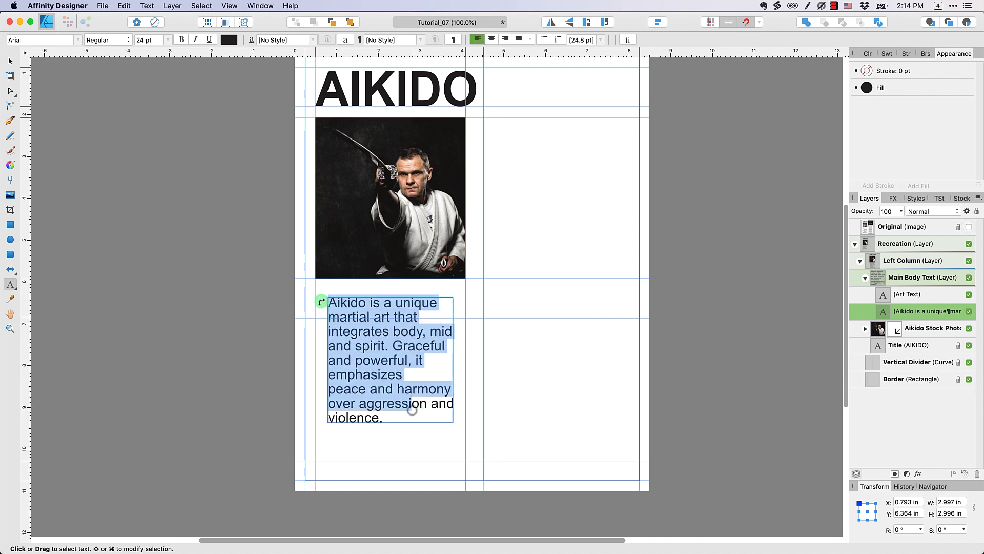
click(378, 359)
key(super+a)
click(402, 345)
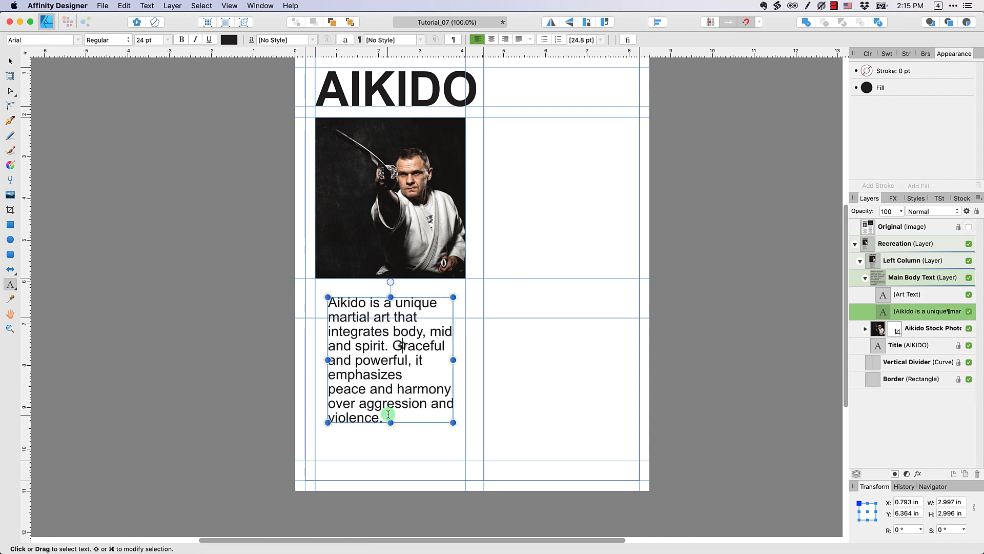
drag(386, 416, 325, 289)
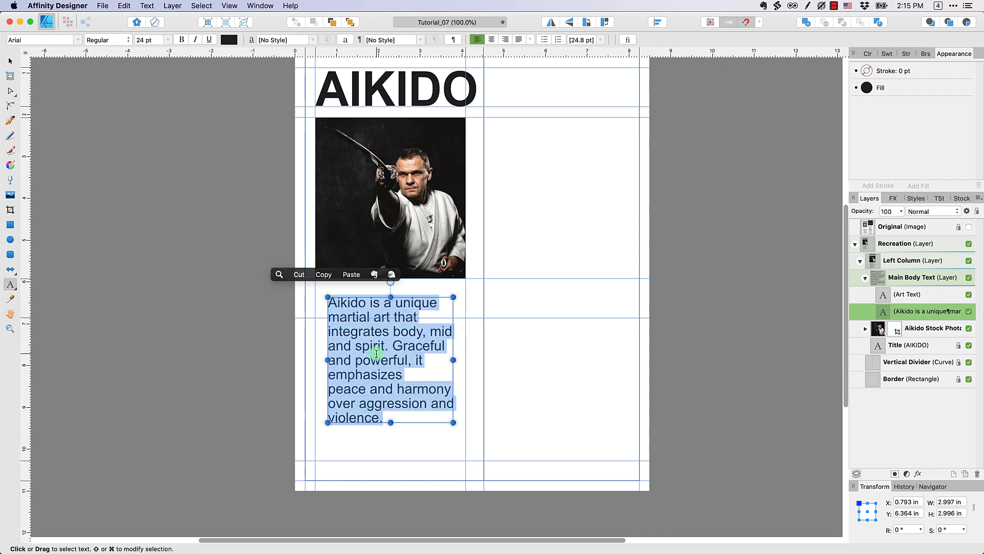
click(492, 41)
click(190, 40)
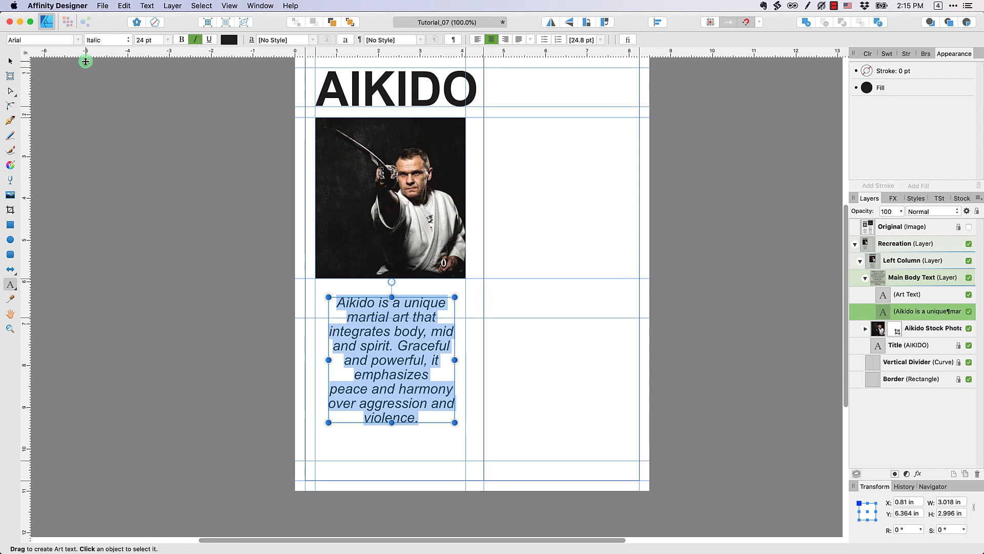
Move the body text slightly down and enlarge it proportionally to about 3.73 by 3.71 in, ending at the lower guide, and deselect it
click(11, 61)
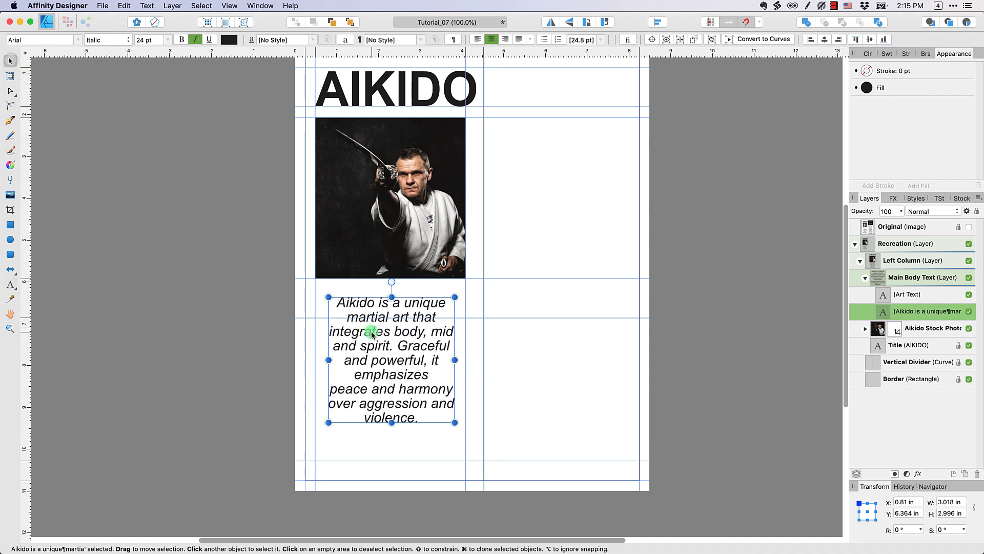
drag(374, 333, 374, 346)
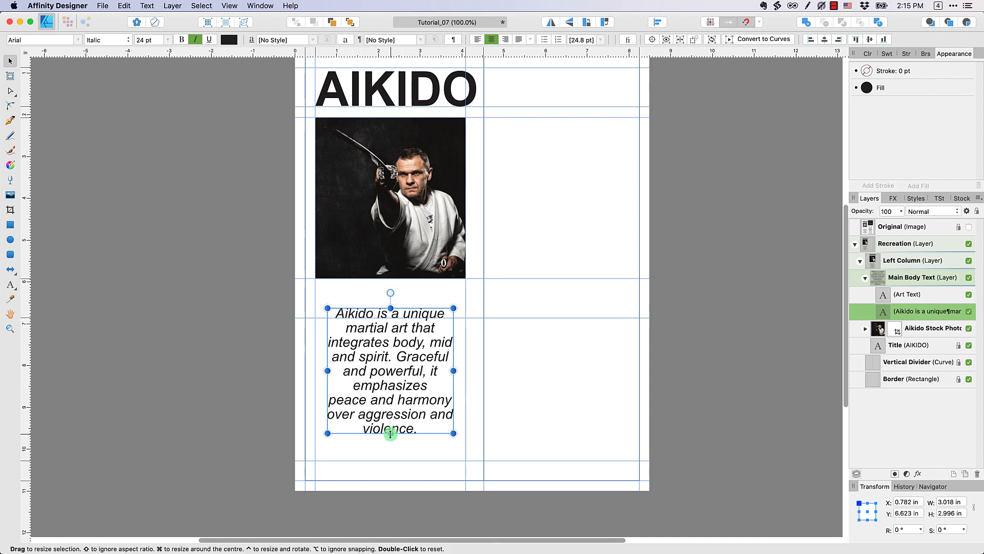
drag(390, 434, 398, 460)
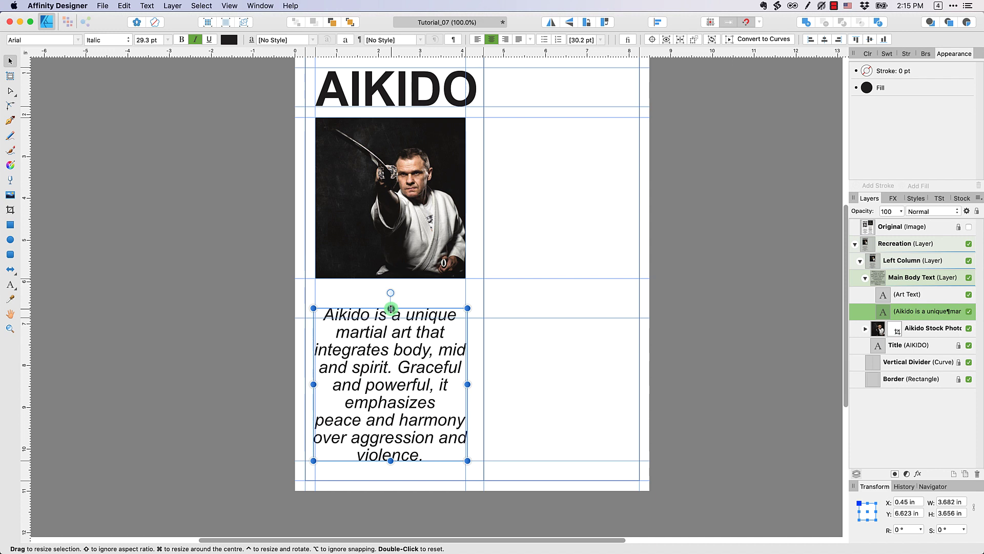
drag(390, 308, 391, 307)
click(282, 322)
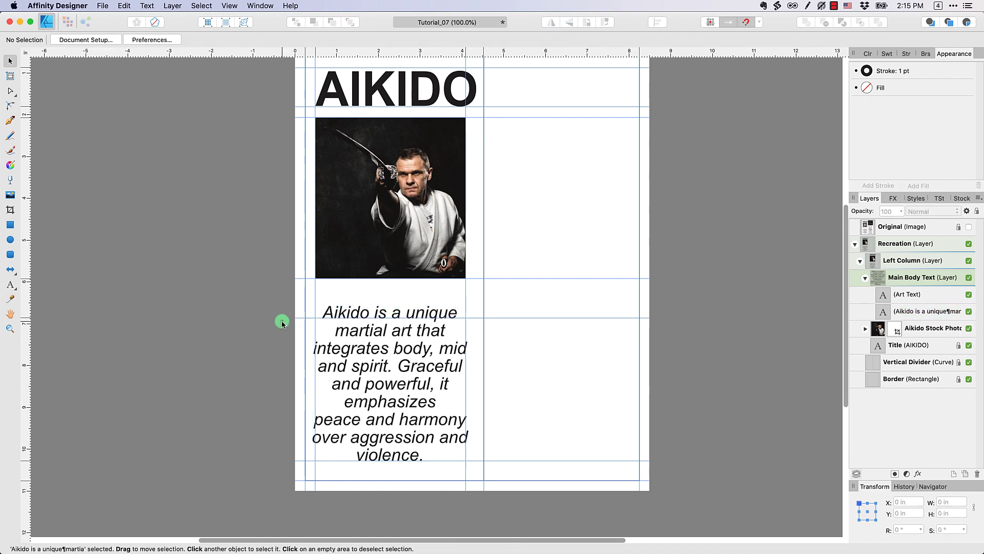
Select the body text and compare its size and placement with the Original image by toggling that image's visibility
click(922, 312)
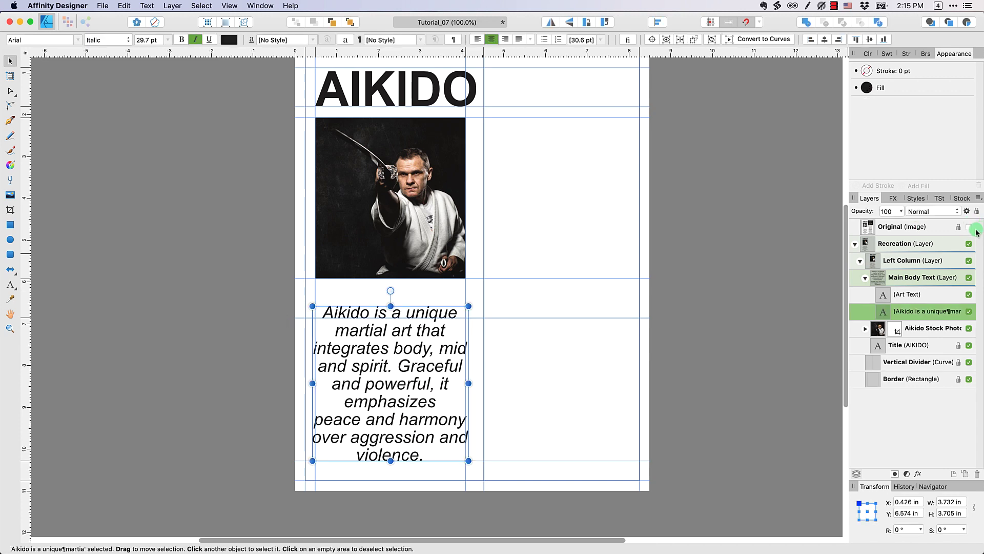
click(968, 227)
click(969, 227)
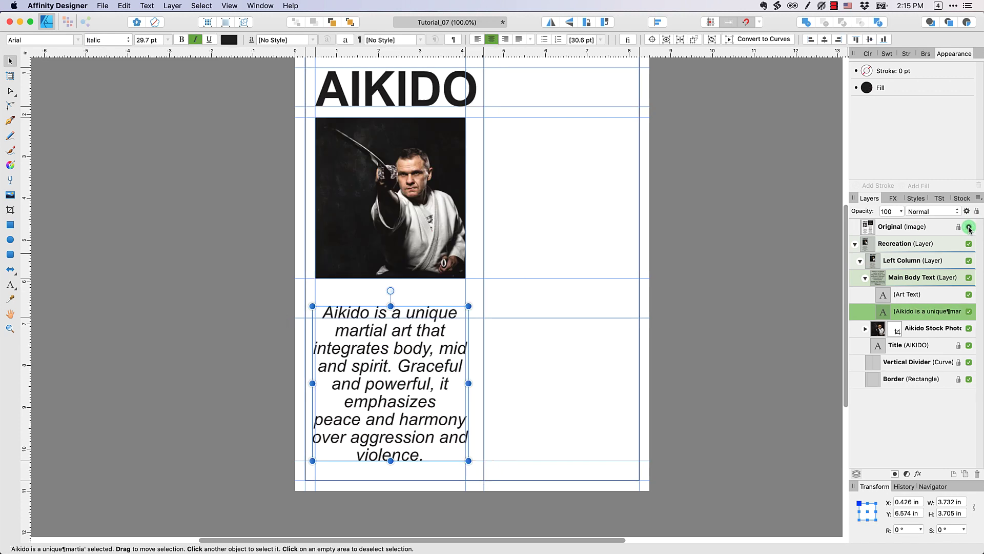
click(969, 226)
click(969, 227)
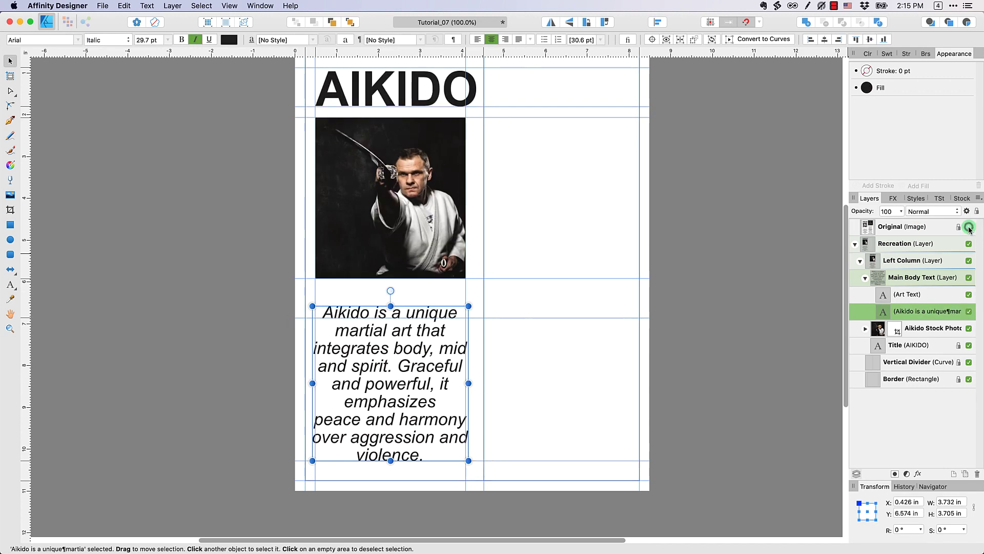
click(968, 227)
click(969, 226)
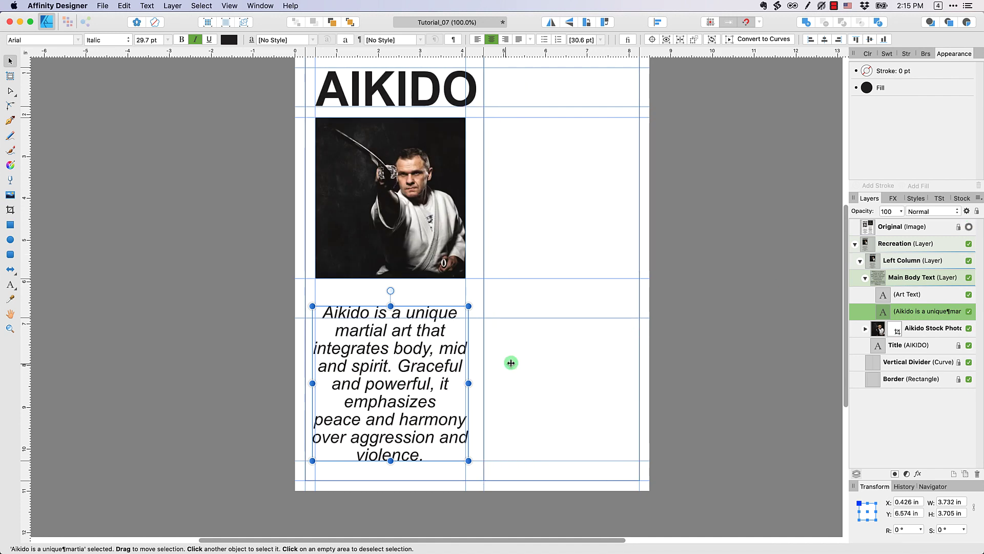
Correct the misspelled "mid" to "mind" in the body text and deselect the text
double_click(458, 352)
text(n)
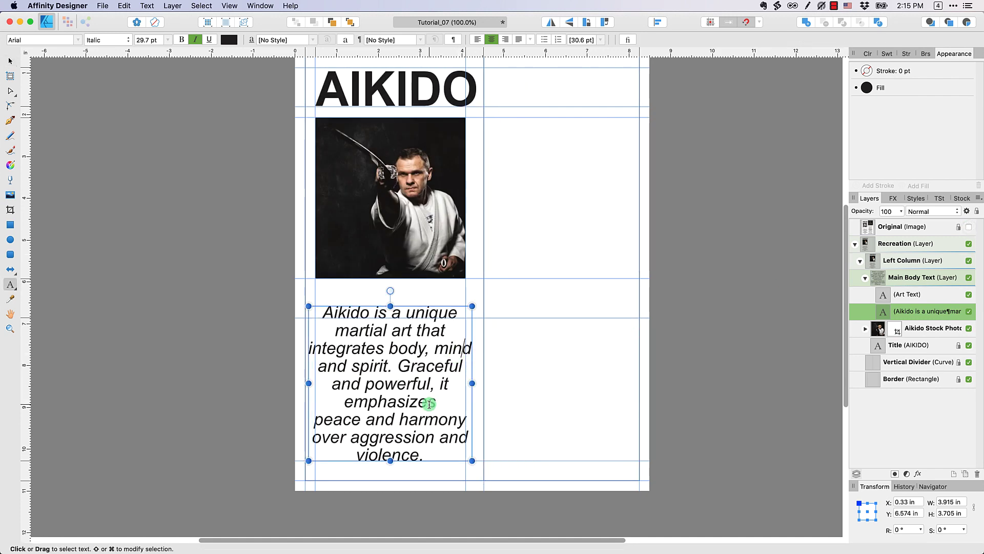
click(10, 62)
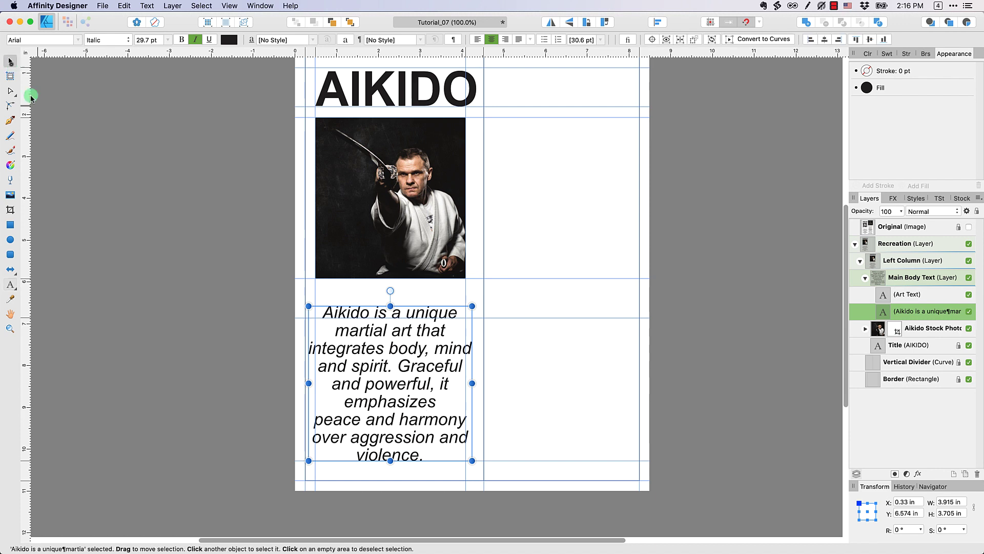
click(122, 218)
Set the font size of the entire body text paragraph to 26 pt
click(367, 403)
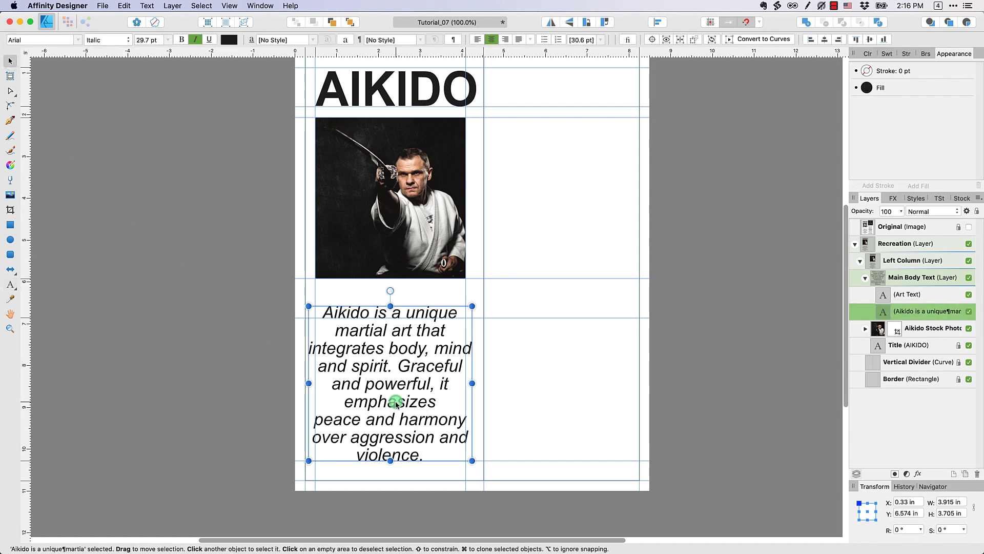
double_click(396, 403)
key(super+a)
click(156, 42)
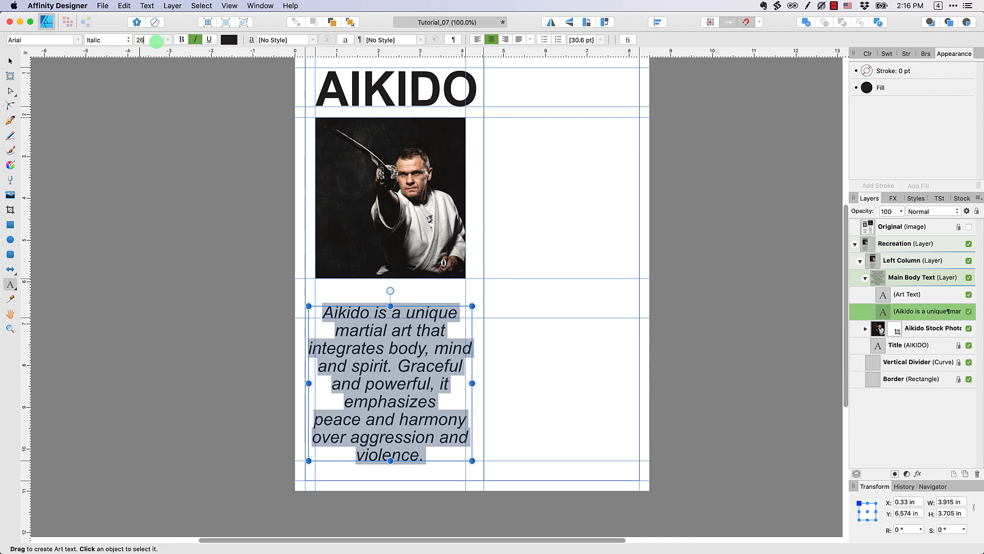
key(Return)
Set the body text's leading to 30 pt and deselect the paragraph
click(601, 40)
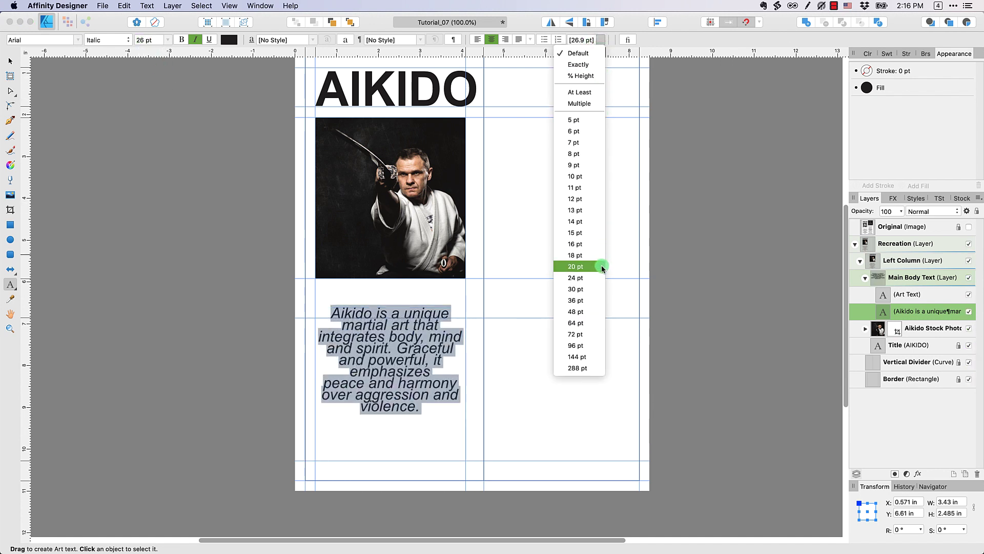
click(589, 289)
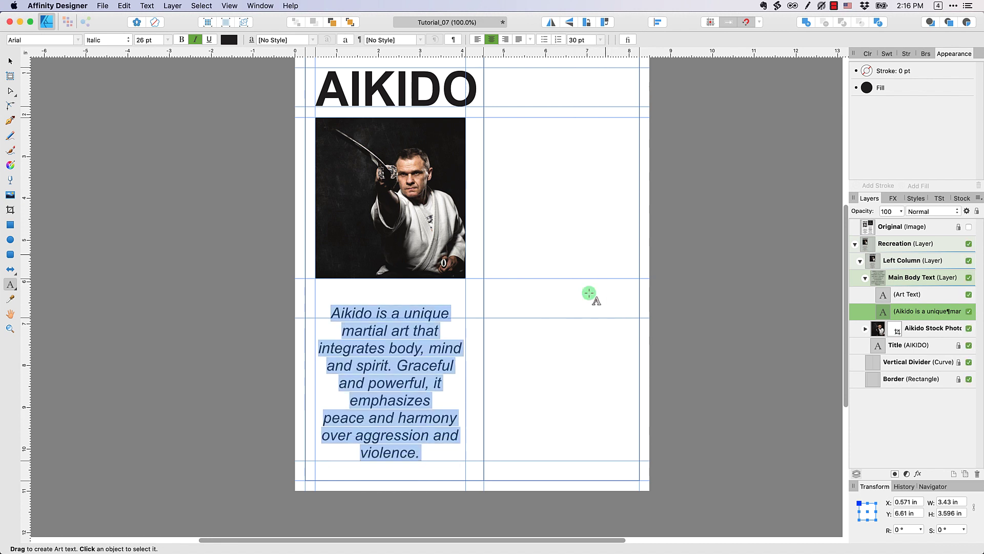
click(10, 61)
click(103, 120)
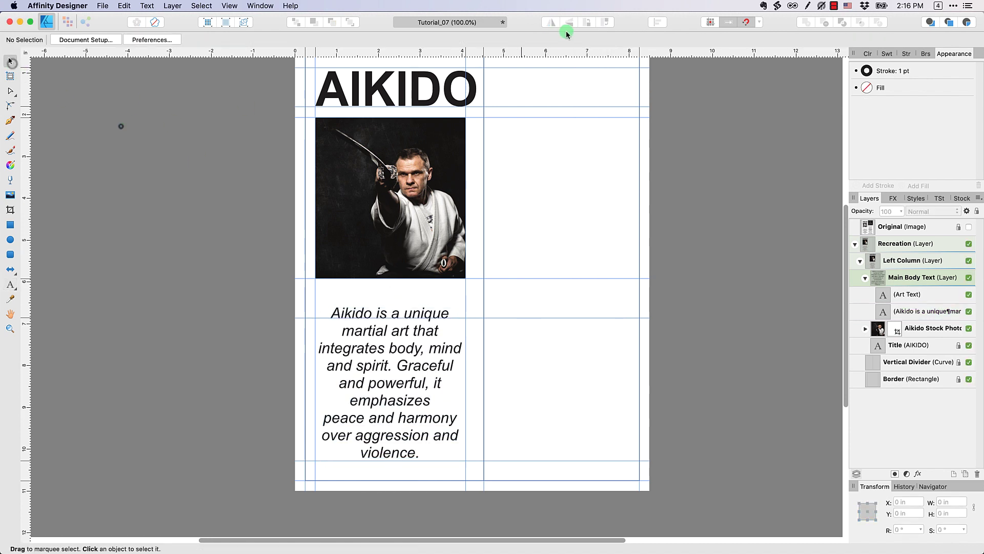
Check the body text's leading, keeping 30 pt, and compare the text with the Original image by toggling that image's visibility
click(415, 337)
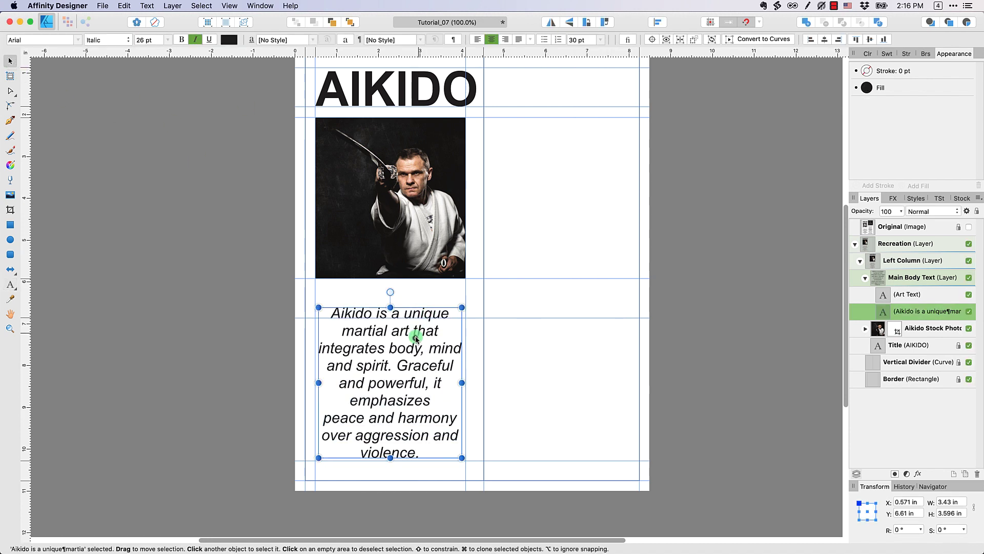
click(601, 40)
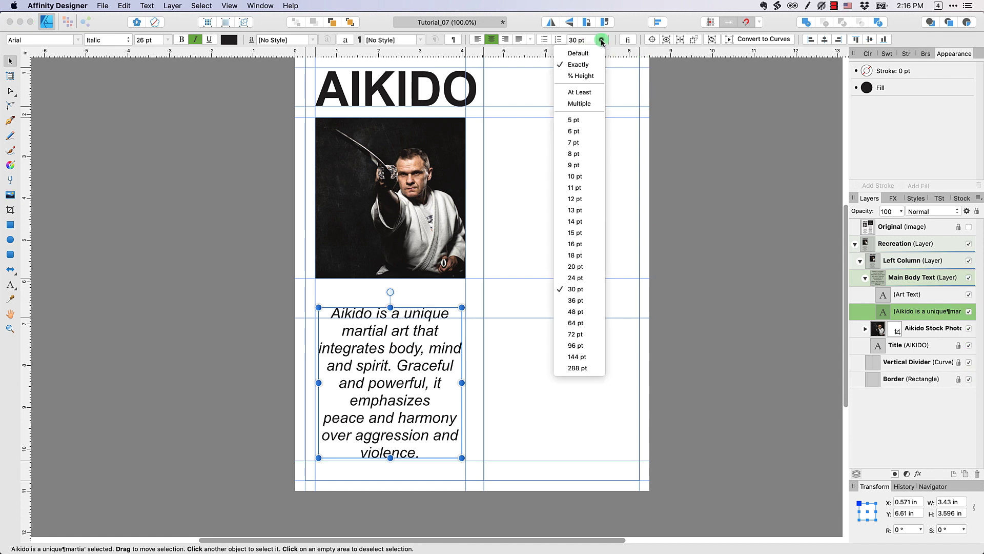
click(575, 289)
click(198, 361)
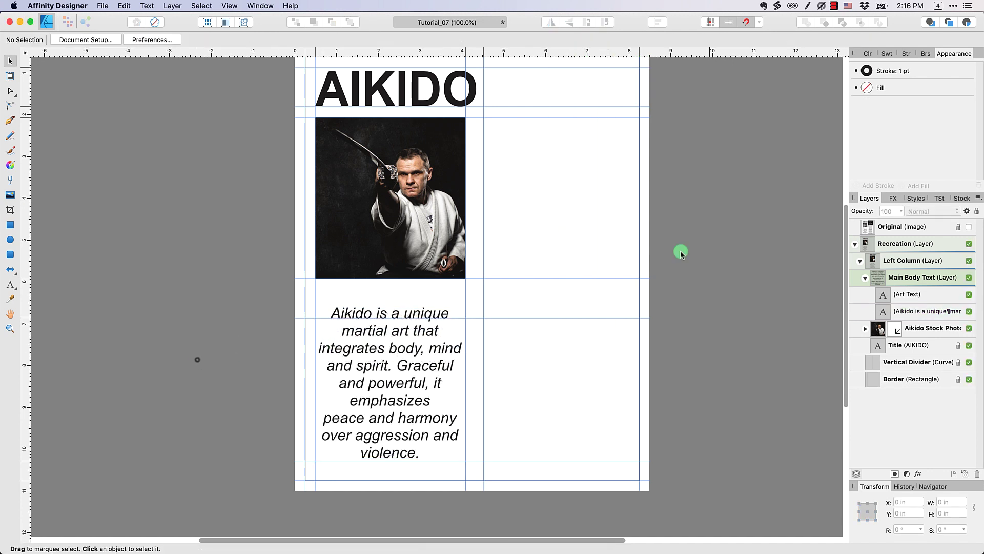
click(971, 228)
click(970, 227)
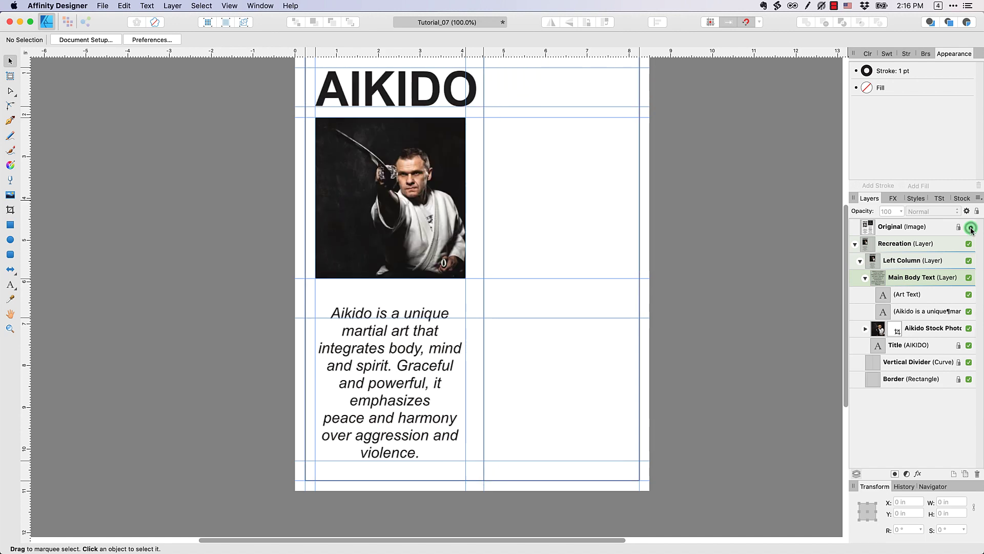
Reorder the contents of the Left Column layer as Title, Aikido Stock Photo and Main Body Text, and clear the selection
click(838, 312)
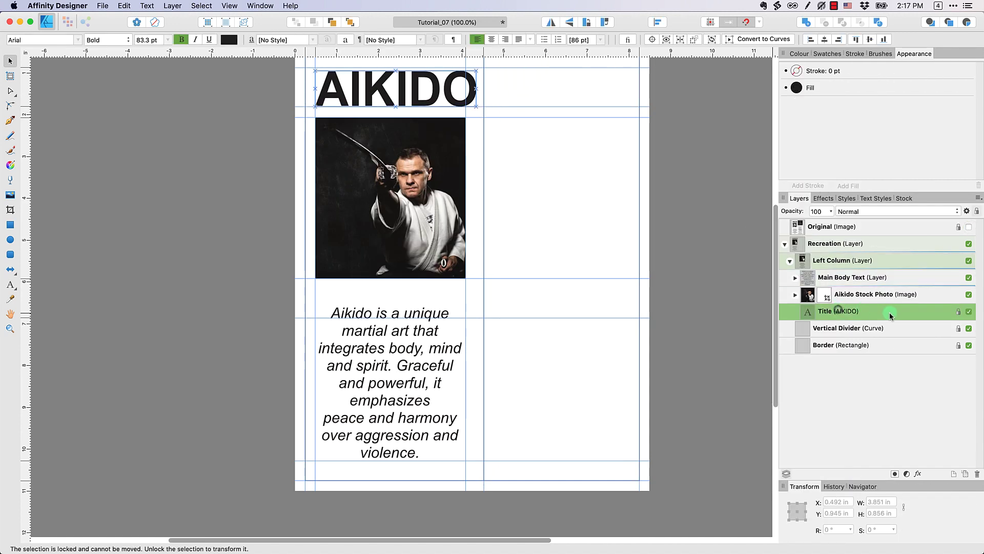
click(855, 260)
click(853, 311)
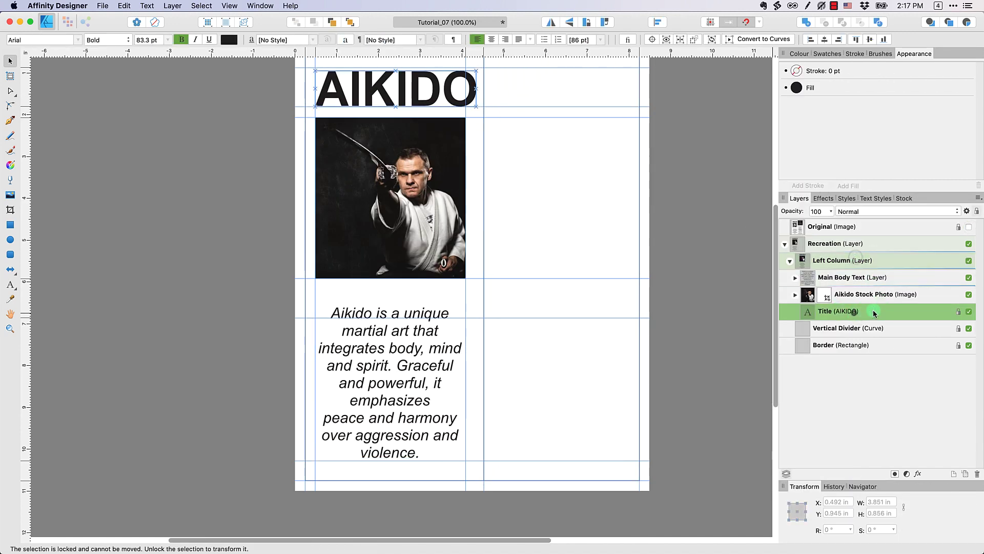
drag(844, 312, 792, 270)
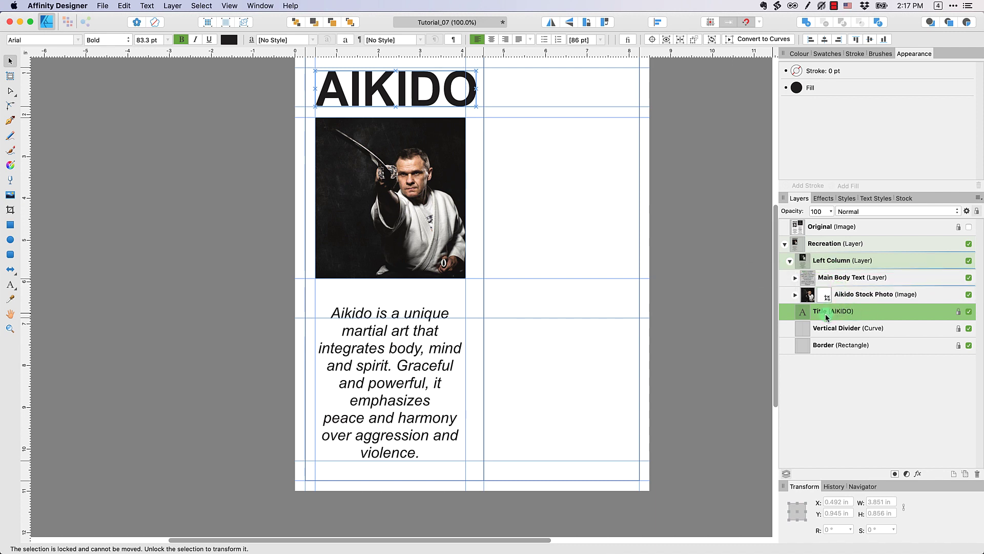
drag(826, 318, 830, 274)
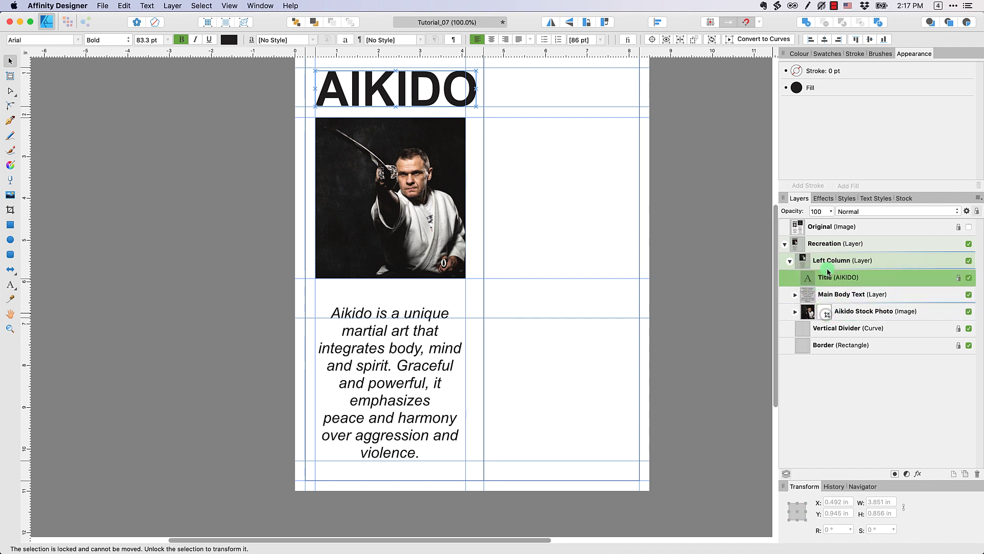
drag(846, 312, 810, 289)
click(859, 311)
click(733, 303)
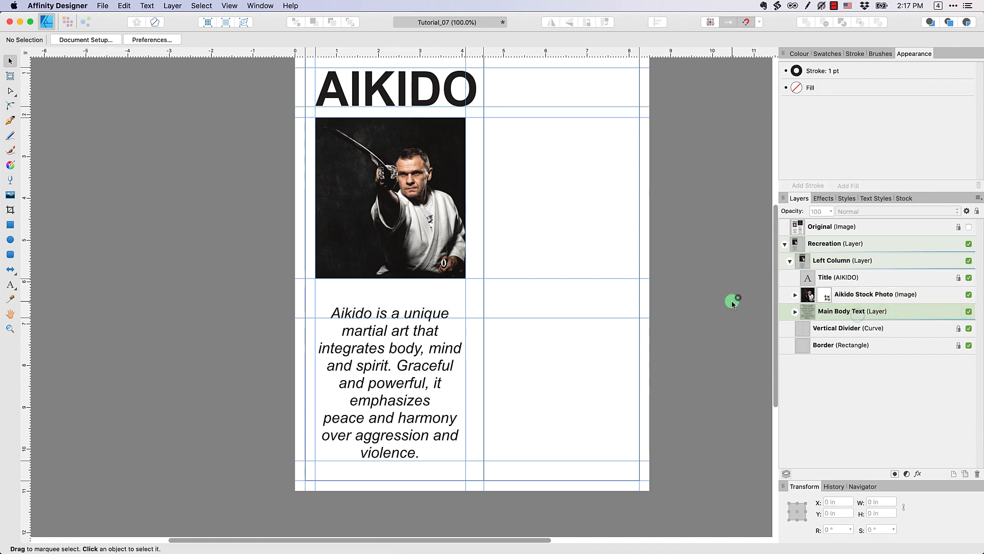
Select the title, stock photo and Main Body Text layers in turn to review their order, and deselect
click(846, 279)
click(850, 290)
click(863, 311)
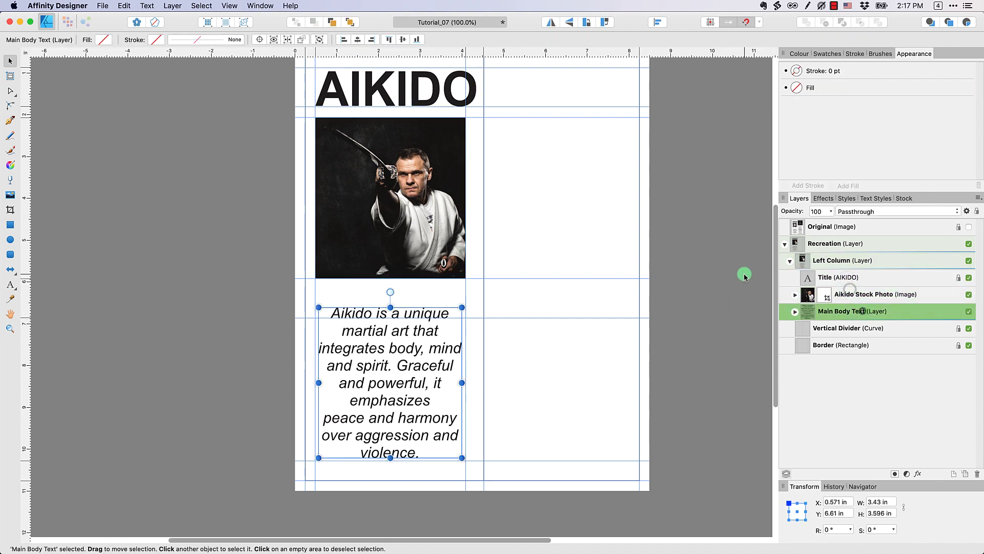
click(744, 275)
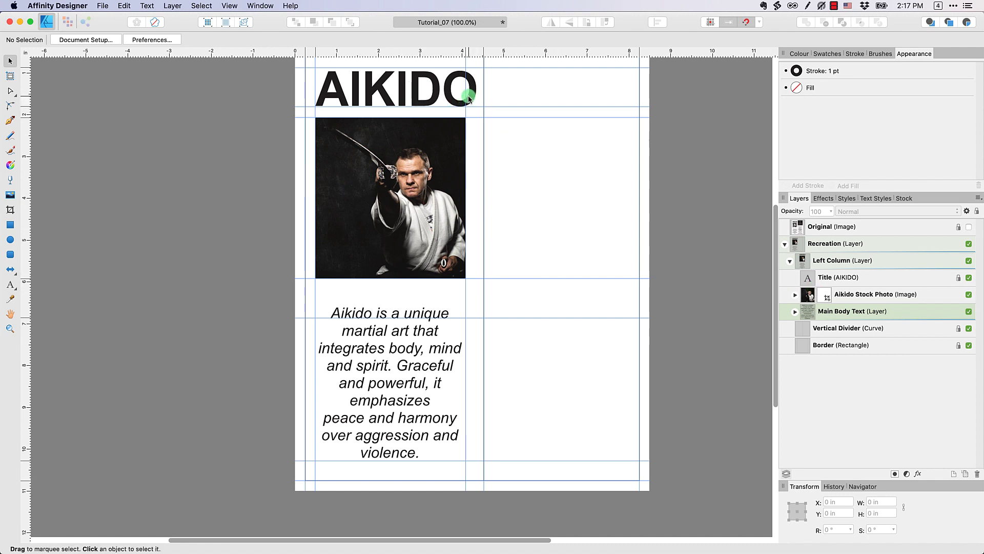
Show the Original image and examine the width of its AIKIDO heading against the column guides
click(968, 226)
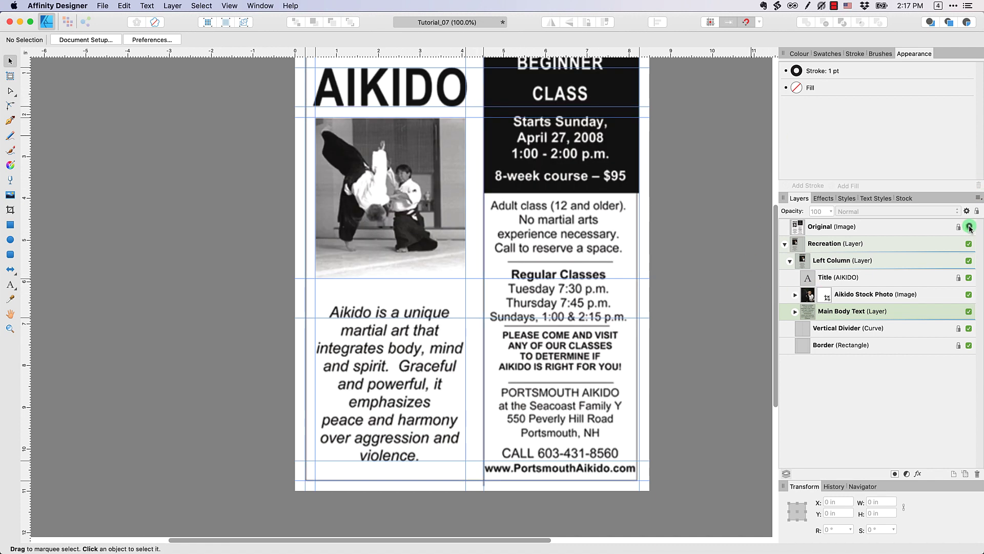
mouse_move(316, 96)
mouse_down()
mouse_move(475, 91)
mouse_move(471, 59)
mouse_move(466, 90)
mouse_up()
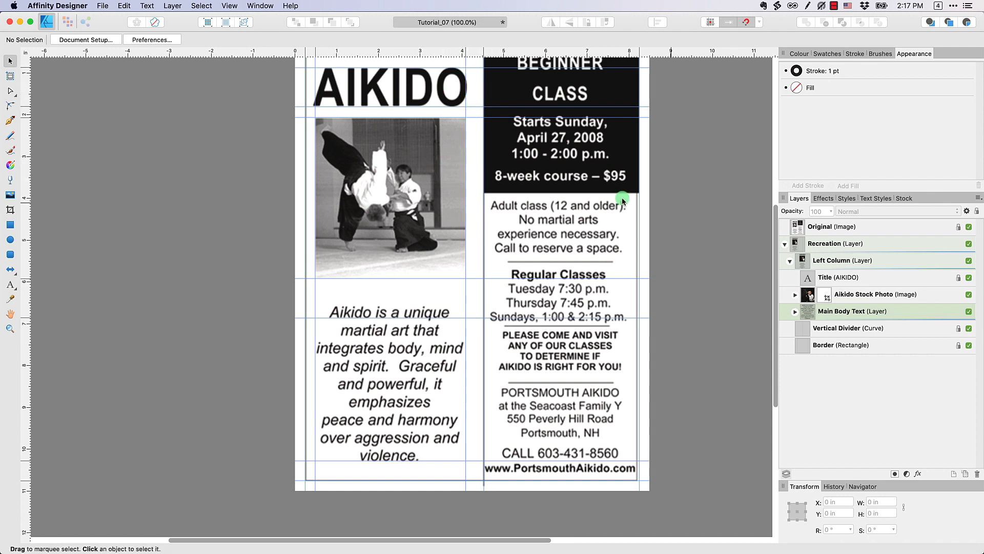